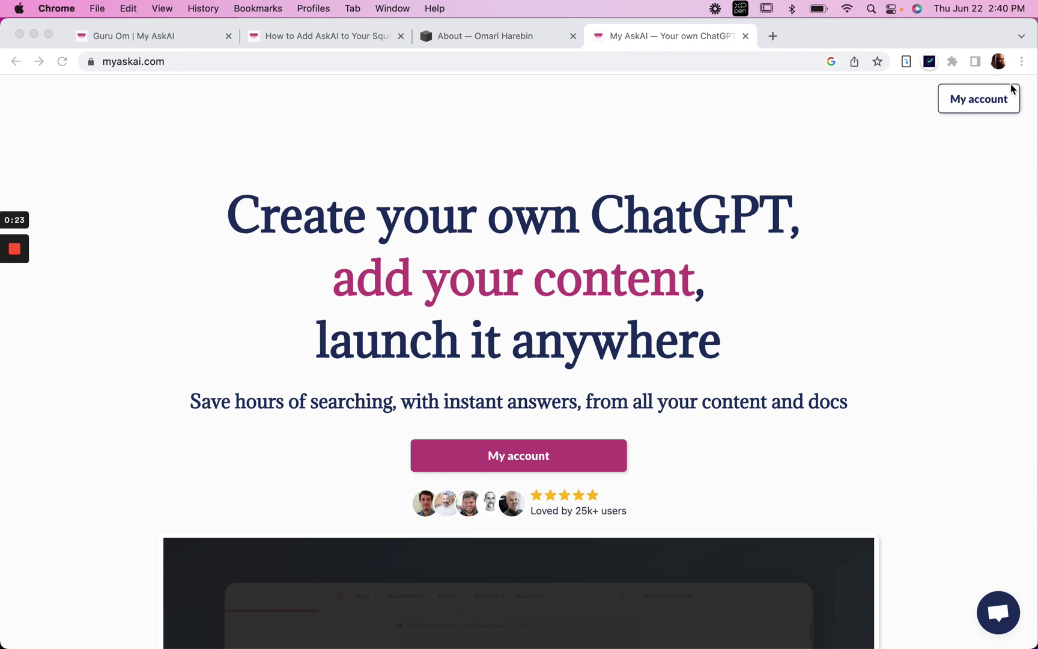
- Focus Chrome and open the My AskAI account dashboard listing Guru Om and Jeez
{"action": "left_click", "coordinate": [976, 99]}
{"action": "left_click", "coordinate": [963, 111]}
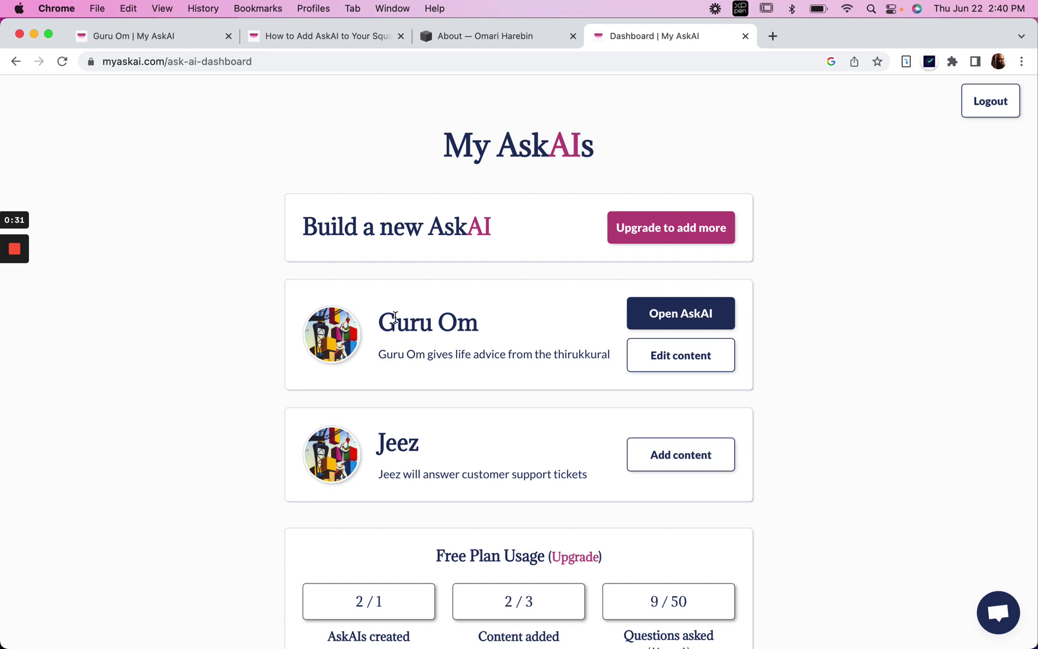
{"action": "left_click_drag", "start_coordinate": [384, 322], "coordinate": [503, 331]}
- Open Guru Om's content for editing and look over the Add content page
{"action": "left_click", "coordinate": [503, 333]}
{"action": "left_click", "coordinate": [671, 365]}
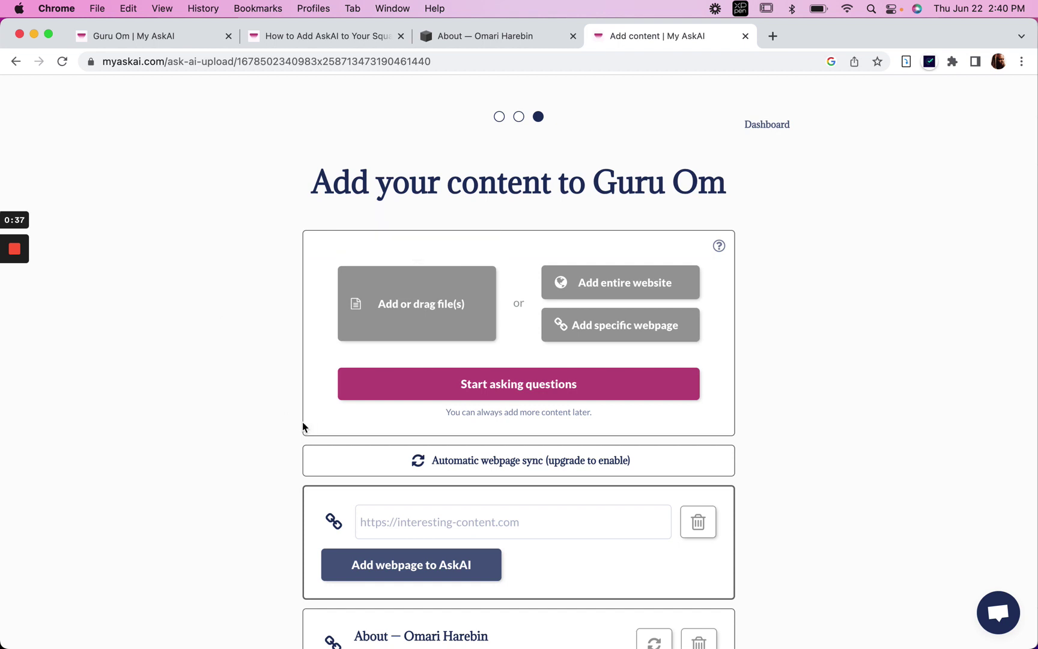
{"action": "scroll", "coordinate": [255, 479], "scroll_direction": "down", "scroll_amount": 5}
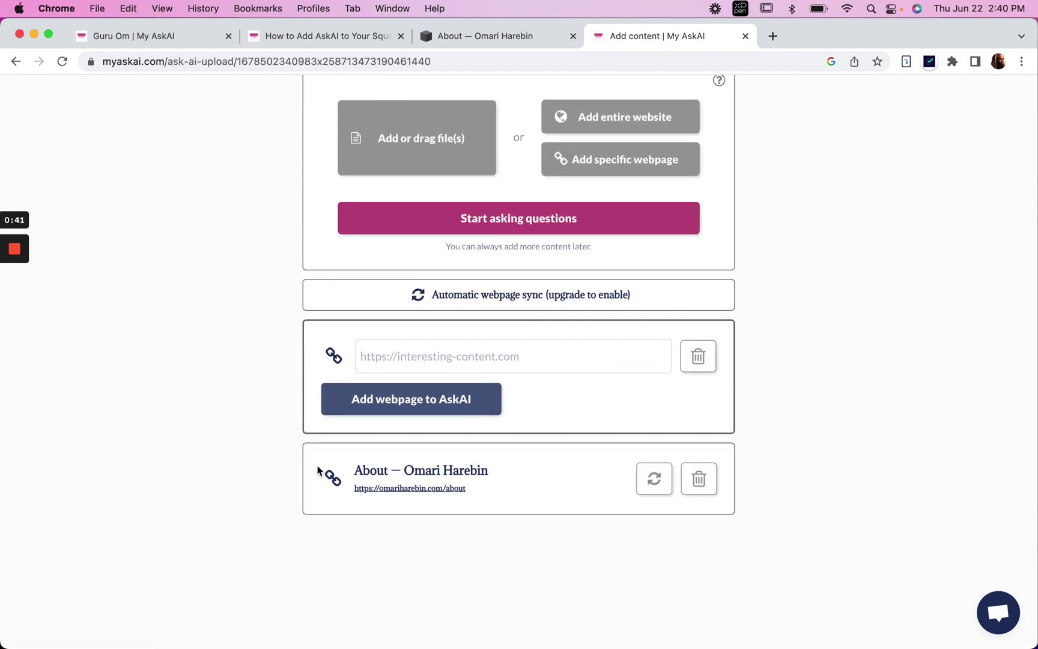
{"action": "scroll", "coordinate": [529, 445], "scroll_direction": "up", "scroll_amount": 3}
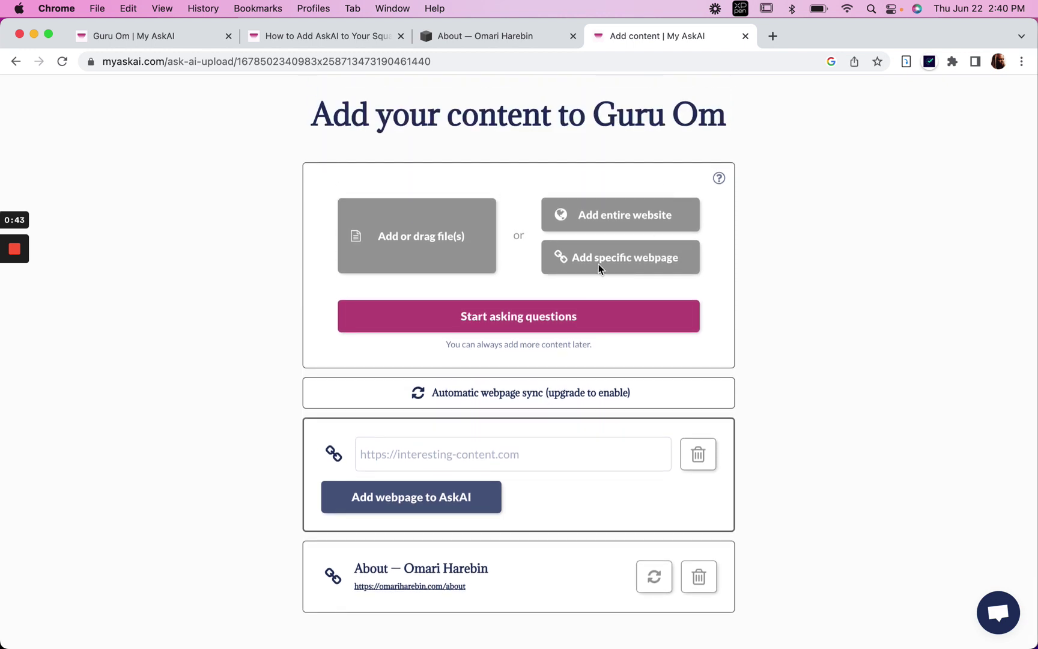
- Choose Add specific webpage and trash the existing About page source
{"action": "left_click", "coordinate": [630, 258]}
{"action": "scroll", "coordinate": [529, 459], "scroll_direction": "down", "scroll_amount": 3}
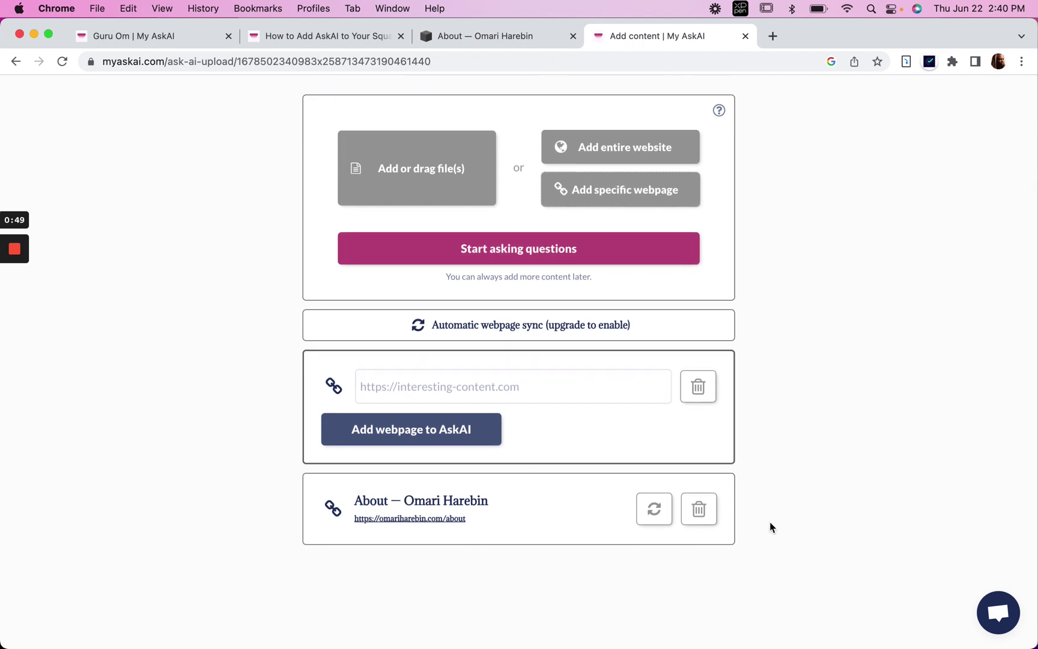
{"action": "left_click", "coordinate": [698, 509]}
- Permanently delete the old About source and submit the About page URL again
{"action": "left_click", "coordinate": [602, 357]}
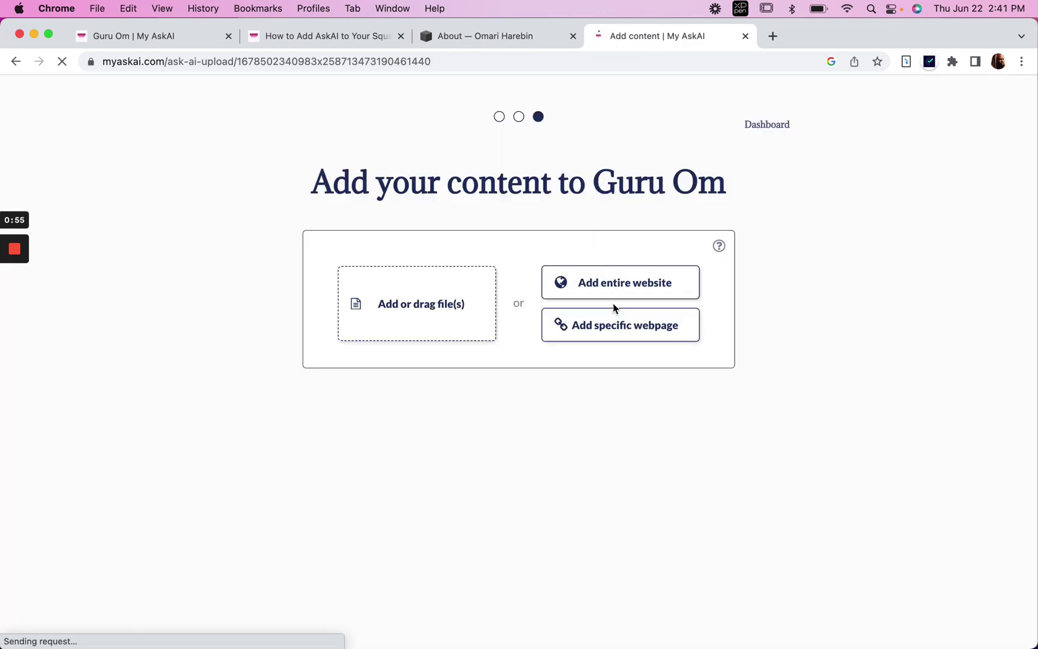
{"action": "left_click", "coordinate": [418, 418]}
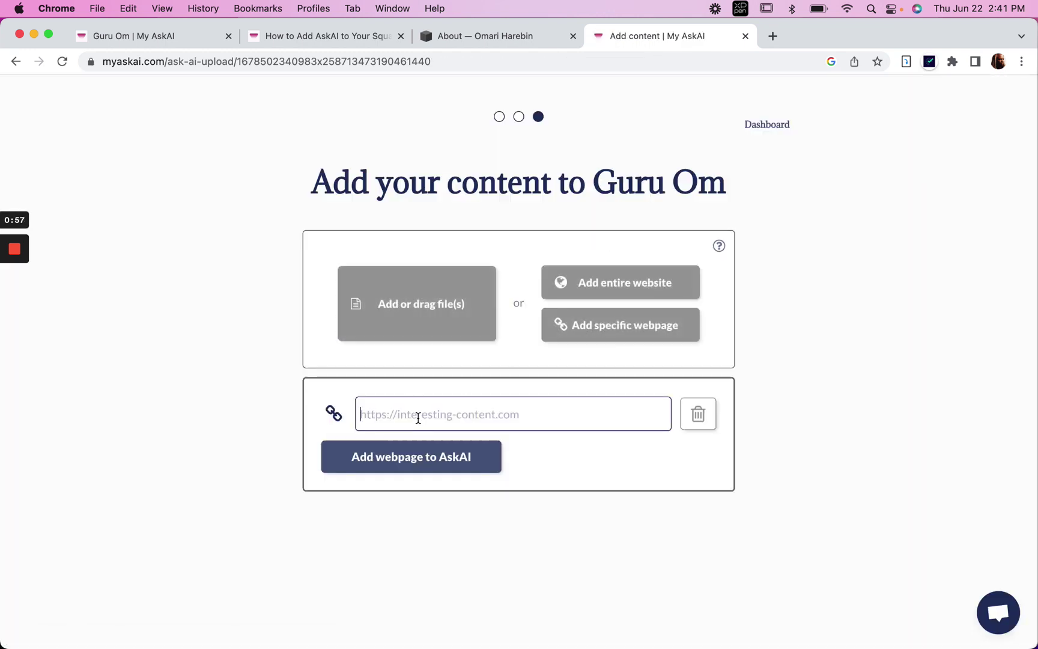
{"action": "type", "text": "https"}
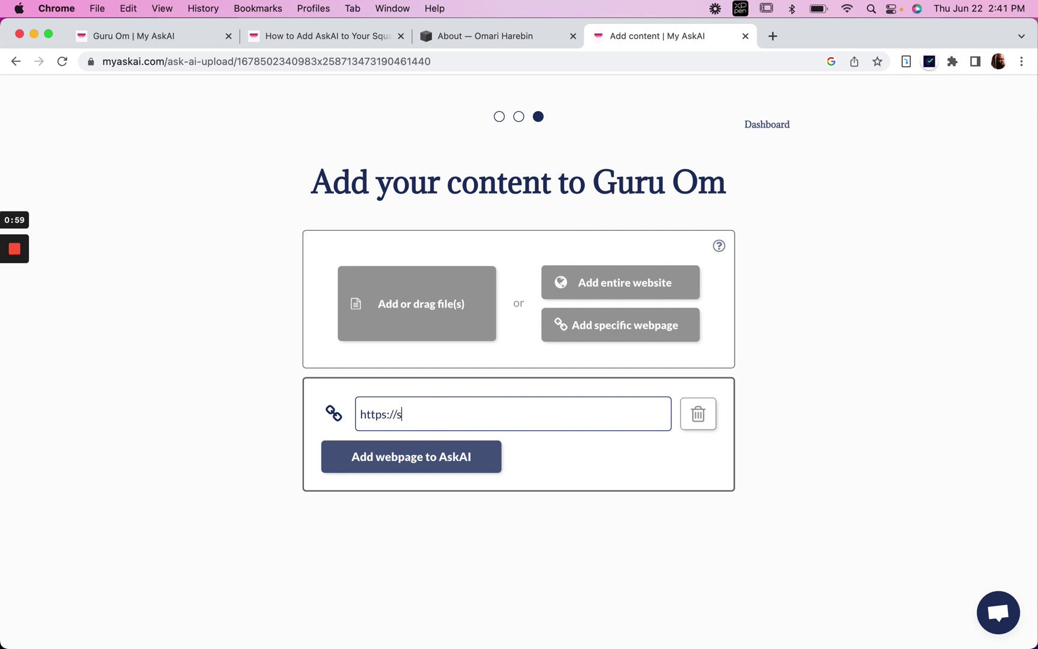
{"action": "type", "text": "://s"}
{"action": "key", "text": "super+a"}
{"action": "type", "text": "https://omariharebin.com/about"}
{"action": "key", "text": "Return"}
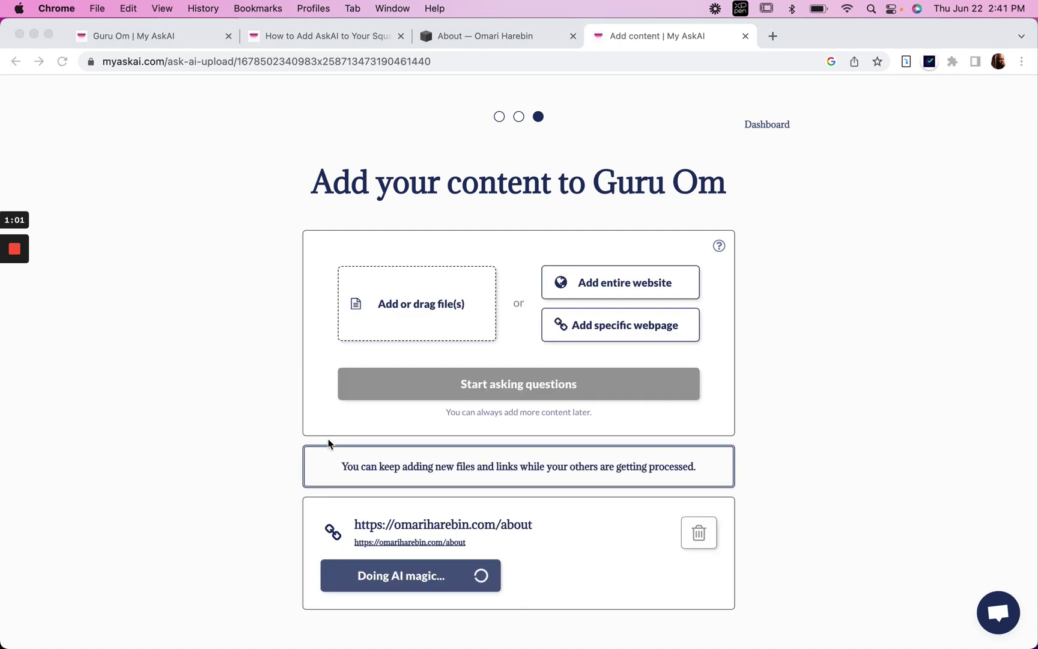
- Once the re-added About page is processed, start asking Guru Om questions
{"action": "scroll", "coordinate": [273, 508], "scroll_direction": "down", "scroll_amount": 2}
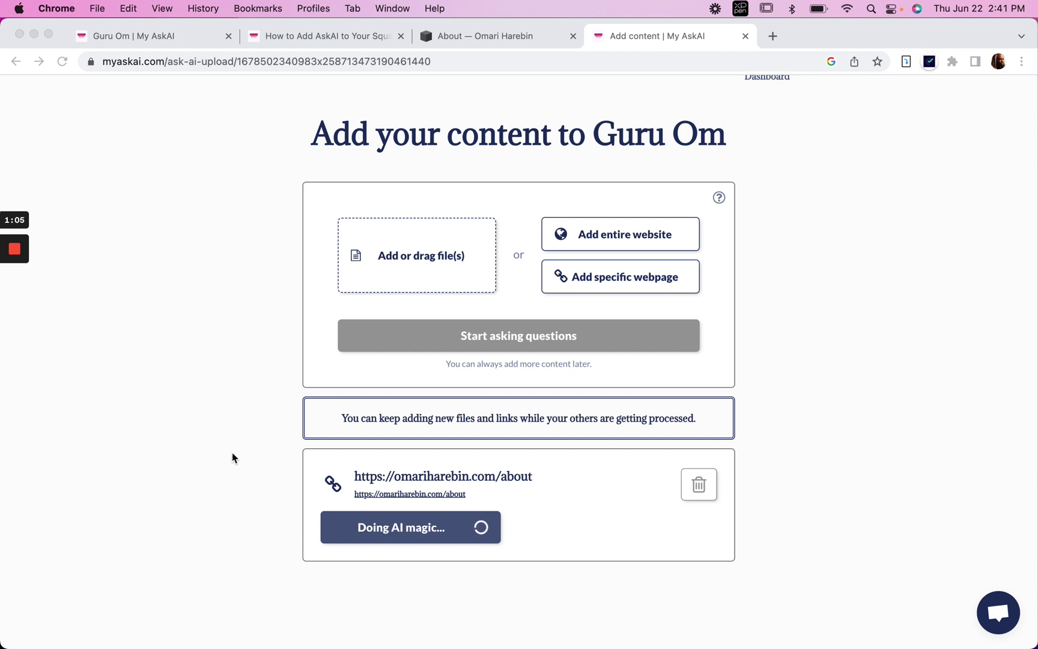
{"action": "scroll", "coordinate": [233, 457], "scroll_direction": "down", "scroll_amount": 1}
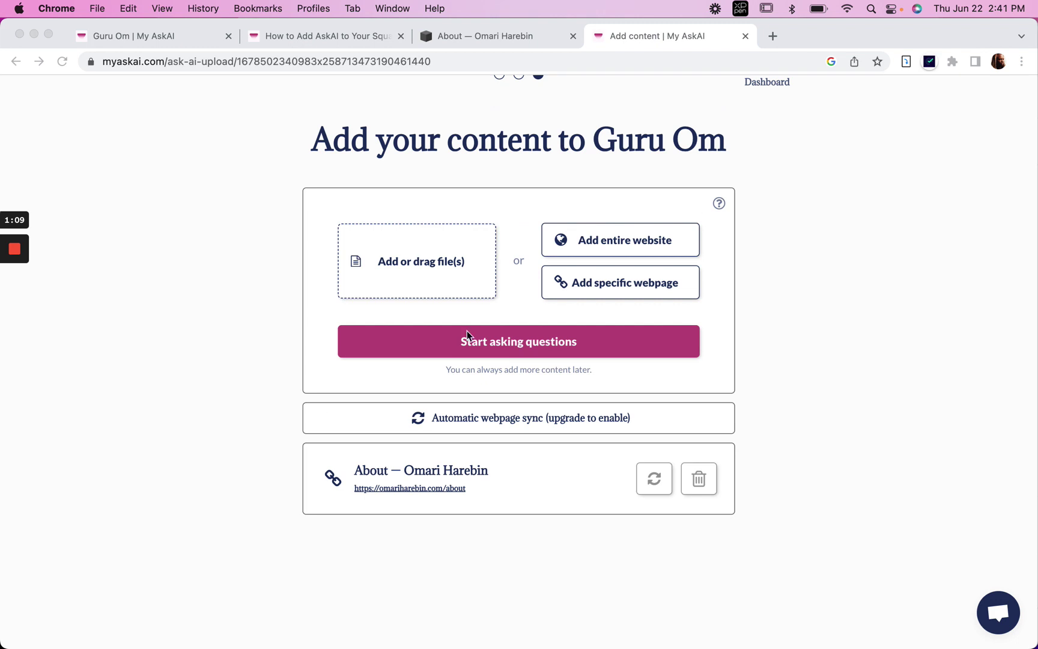
{"action": "left_click", "coordinate": [462, 349]}
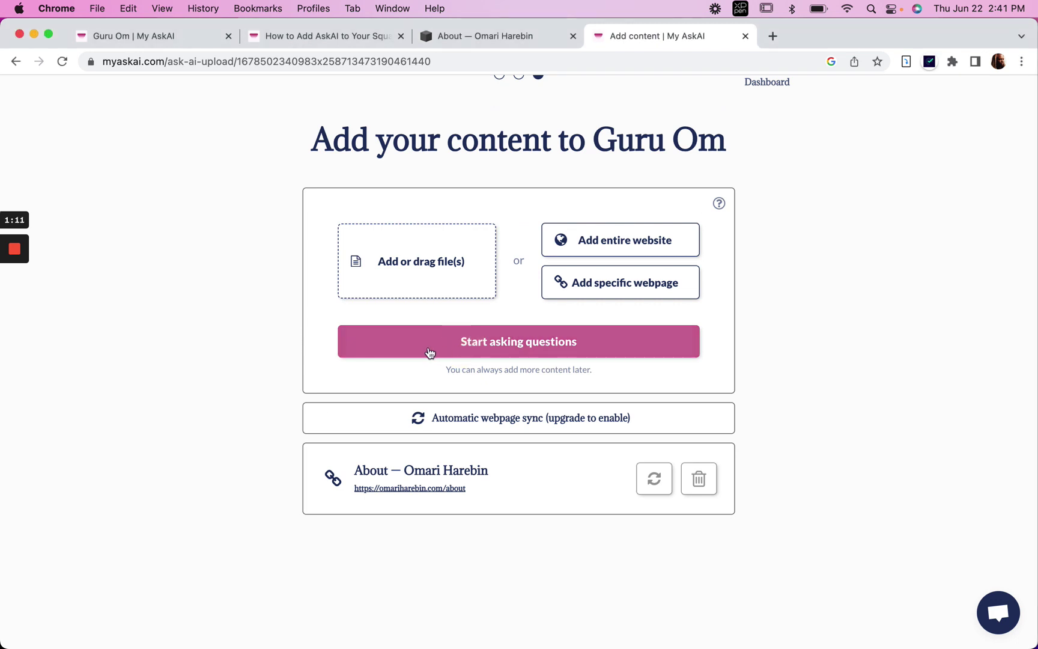
- Ask Guru Om about the site owner's current projects, then request a longer, detailed answer
{"action": "left_click", "coordinate": [466, 352]}
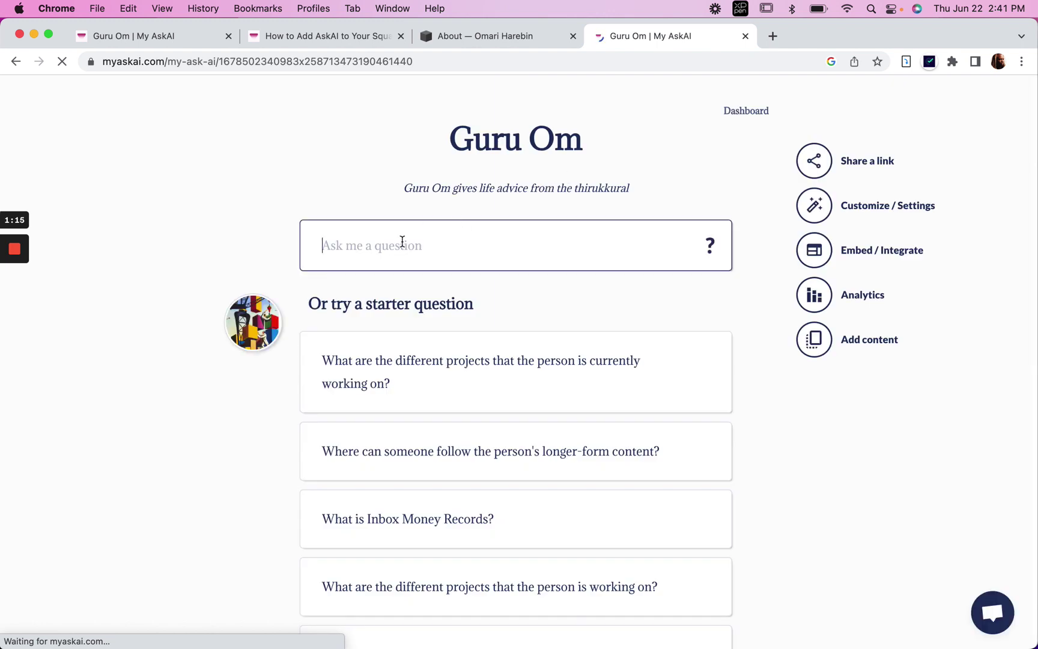
{"action": "type", "text": "what is Omari up to"}
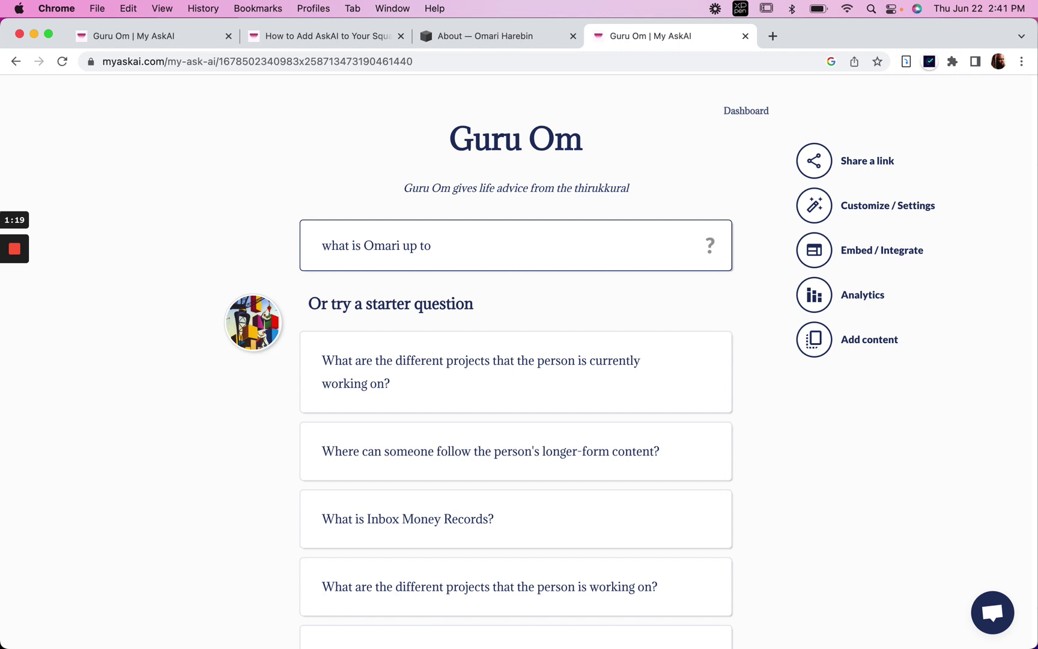
{"action": "key", "text": "Return"}
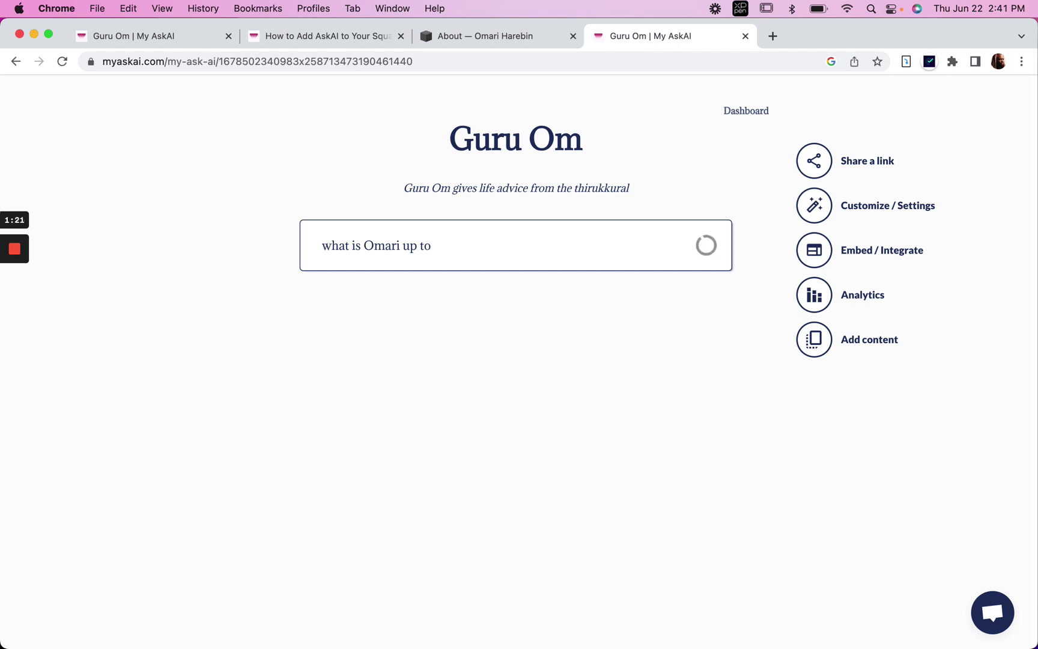
{"action": "left_click", "coordinate": [251, 364]}
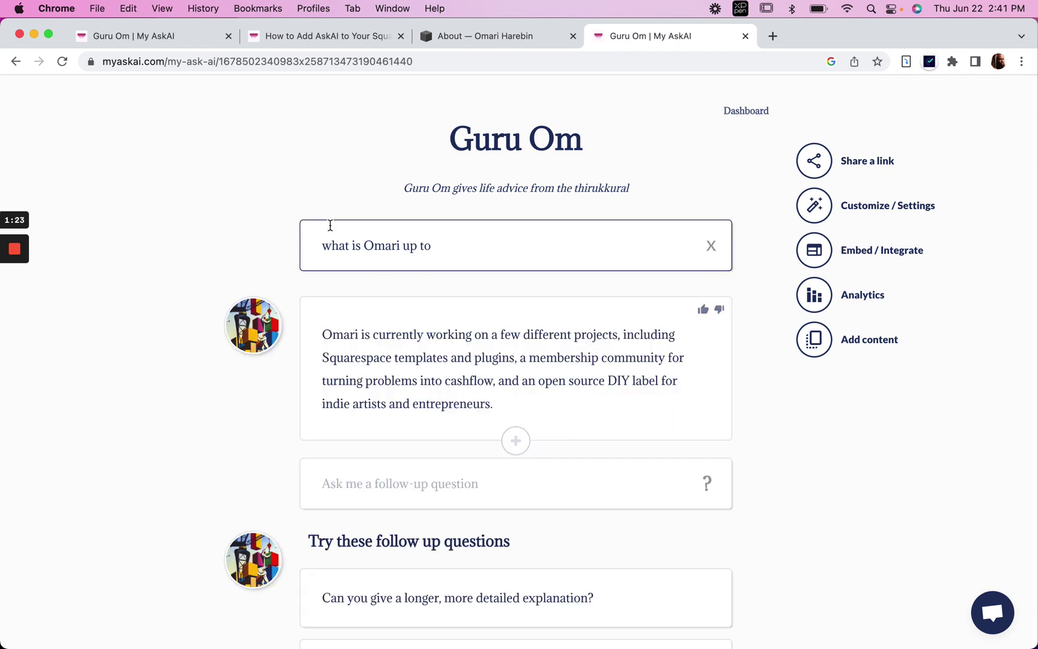
{"action": "scroll", "coordinate": [303, 300], "scroll_direction": "down", "scroll_amount": 3}
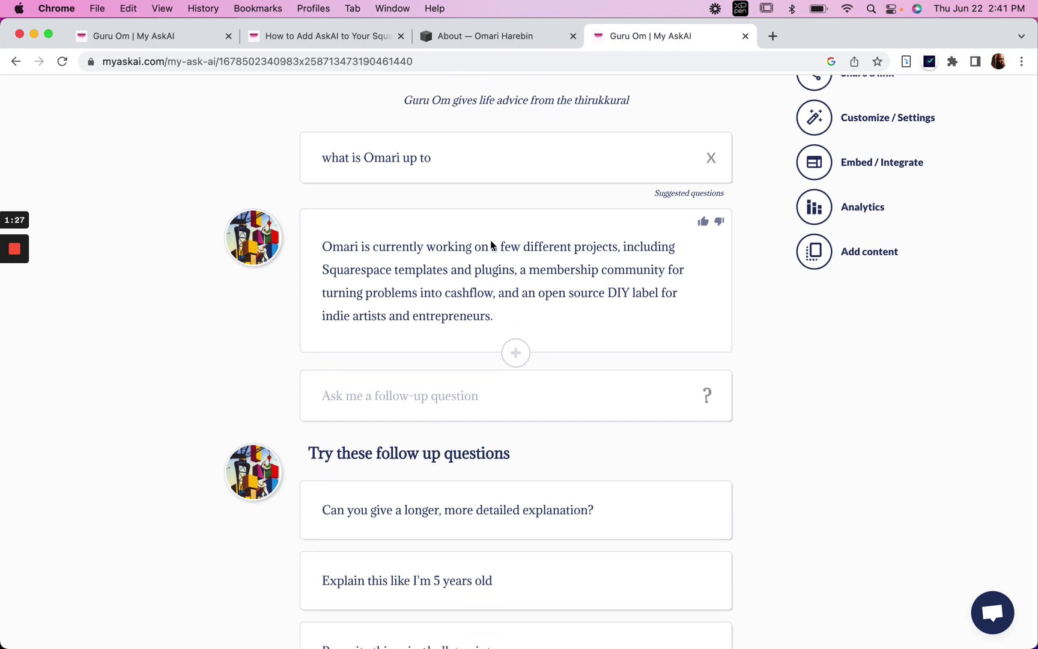
{"action": "scroll", "coordinate": [382, 411], "scroll_direction": "down", "scroll_amount": 1}
{"action": "scroll", "coordinate": [366, 459], "scroll_direction": "down", "scroll_amount": 2}
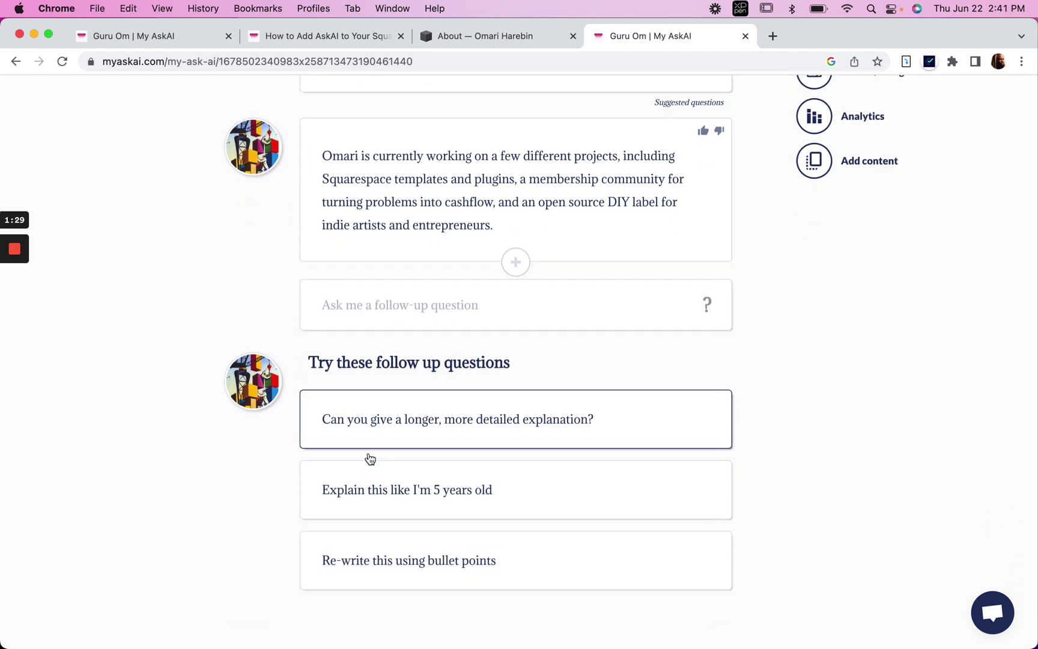
{"action": "left_click", "coordinate": [400, 421]}
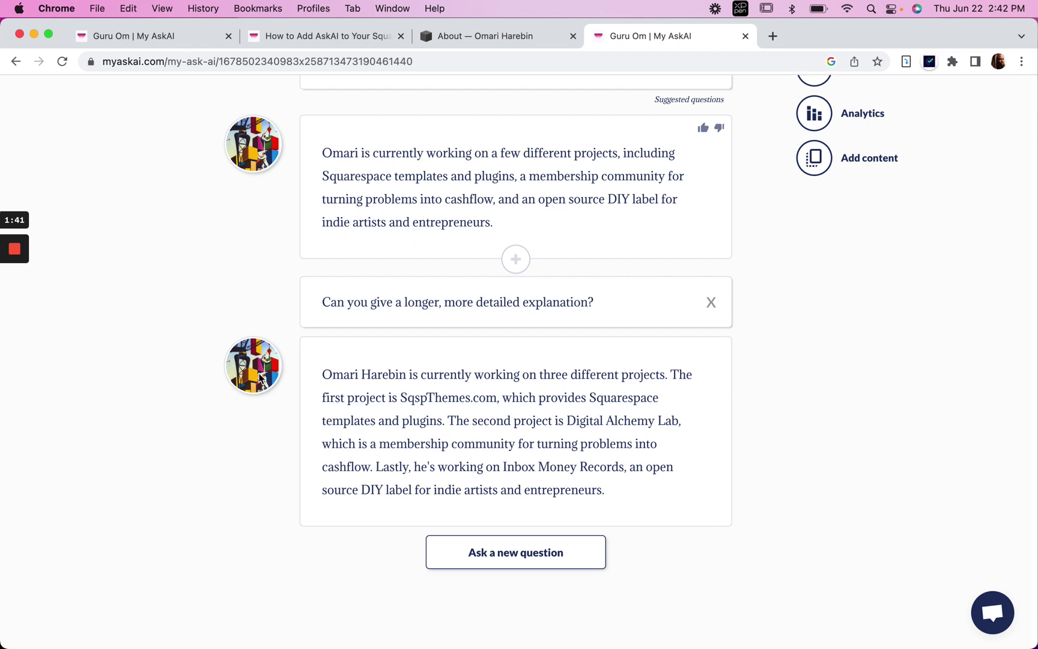
{"action": "scroll", "coordinate": [509, 343], "scroll_direction": "up", "scroll_amount": 2}
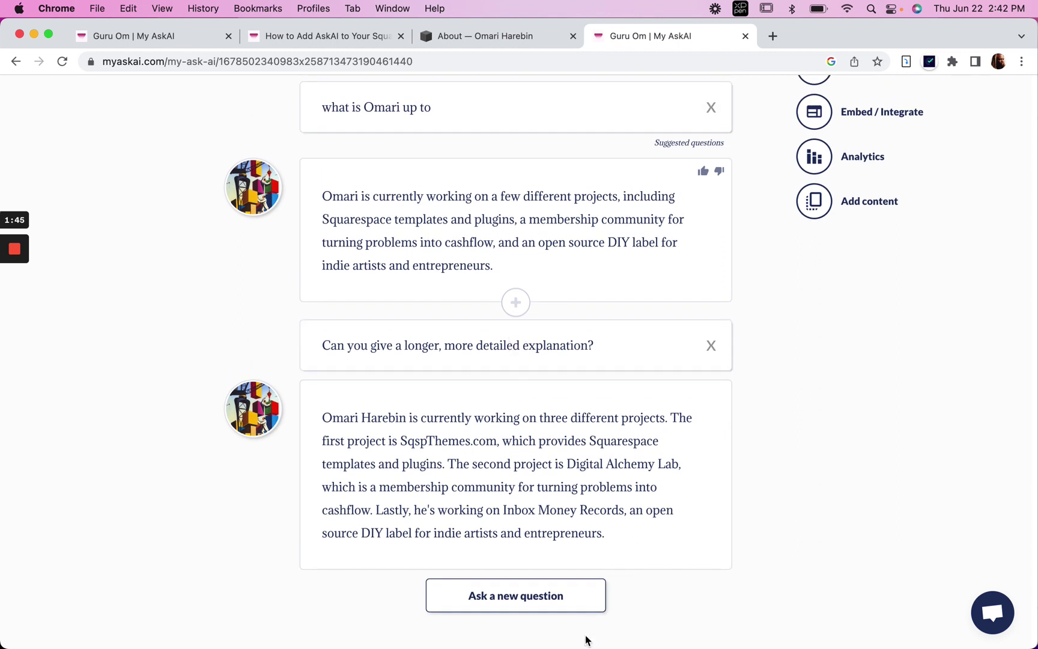
- Start a new chat asking where to follow the site owner online, answered with YouTube and Instagram
{"action": "left_click", "coordinate": [567, 612]}
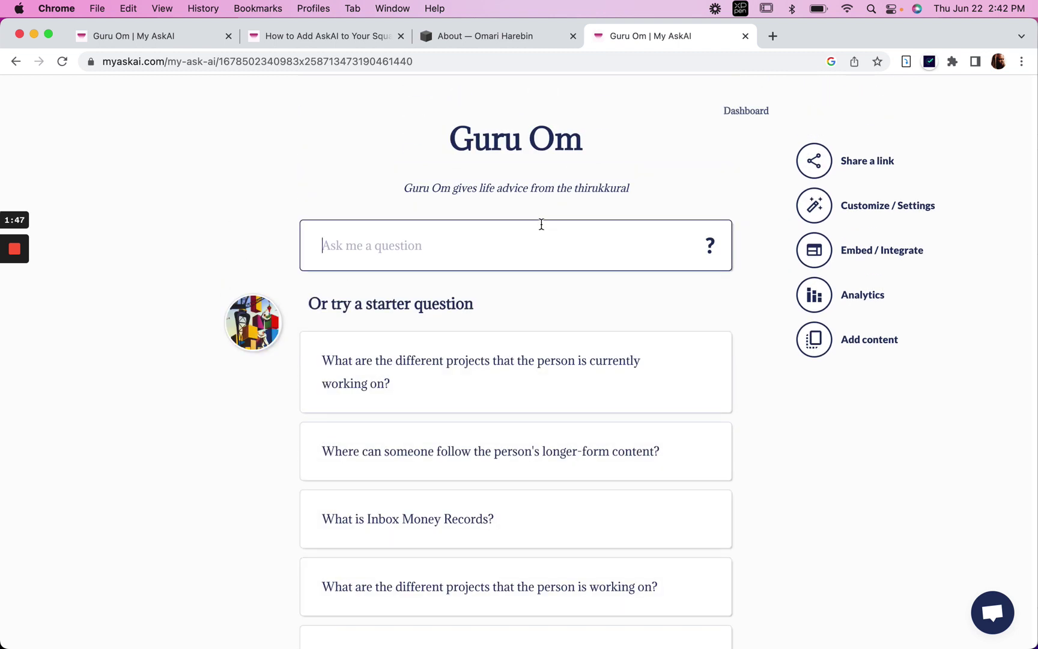
{"action": "type", "text": "where can "}
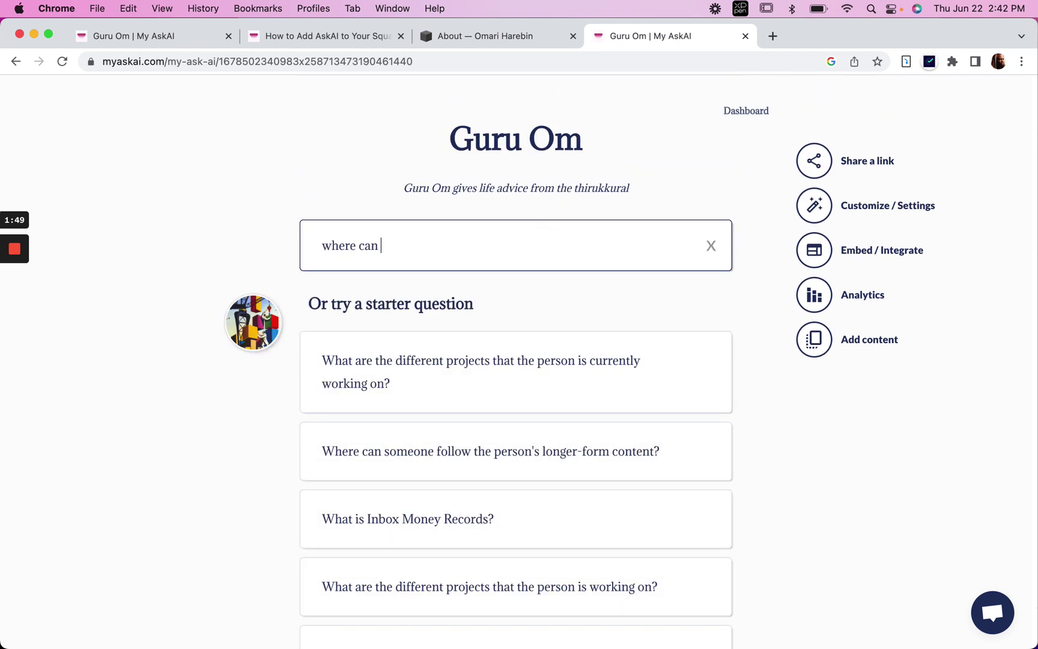
{"action": "type", "text": "we follow Omari online?"}
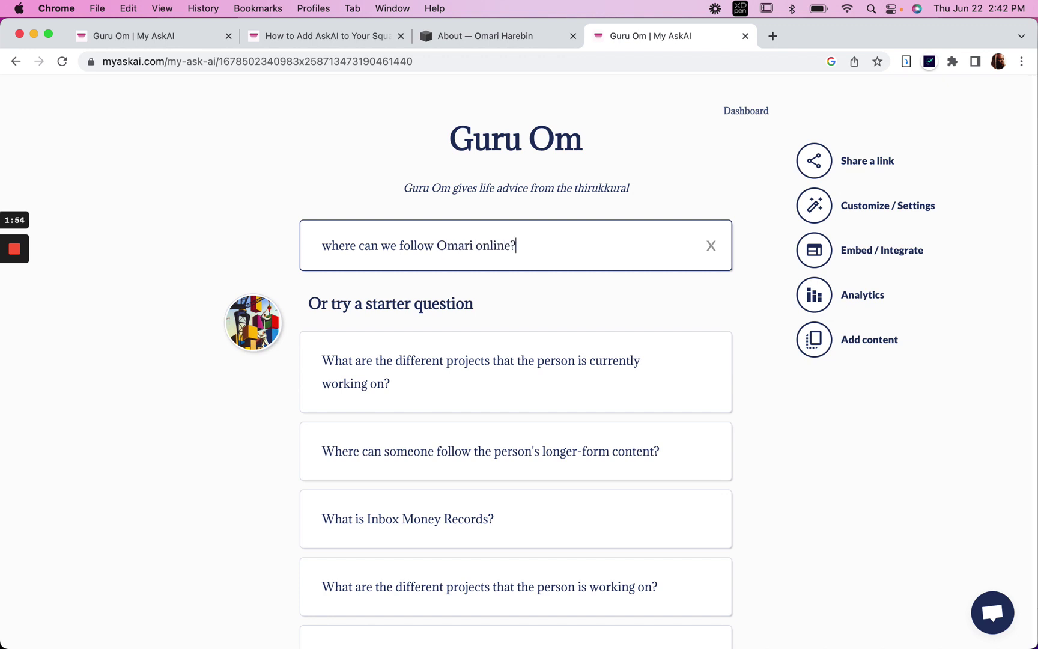
{"action": "key", "text": "Return"}
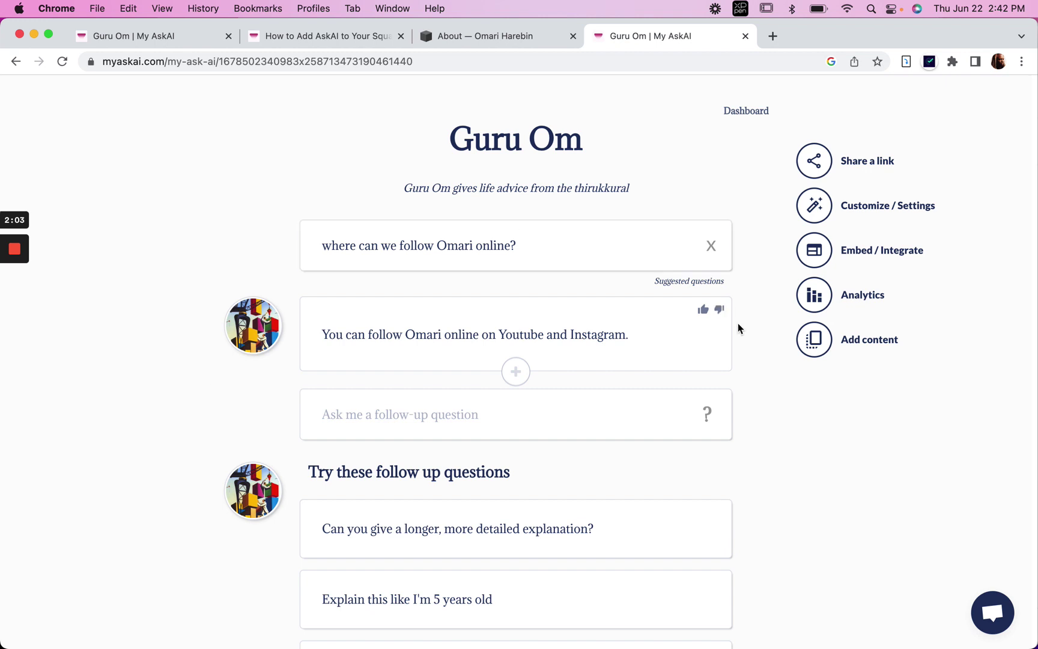
- Enable website embedding for Guru Om and copy the 'Add as a floating button' script
{"action": "left_click", "coordinate": [806, 252]}
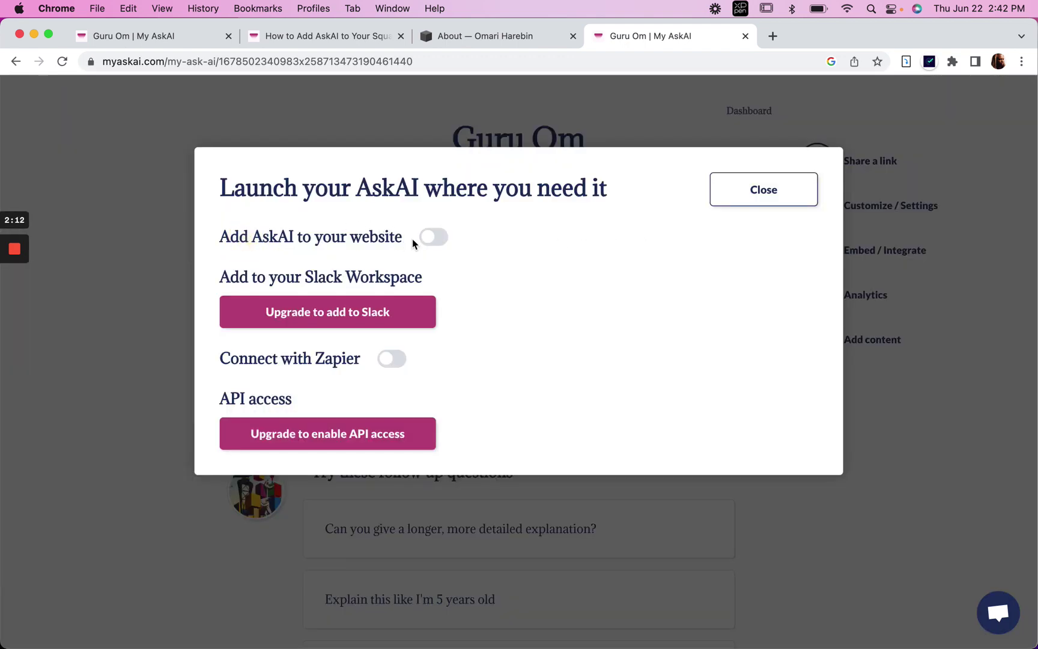
{"action": "left_click", "coordinate": [430, 238]}
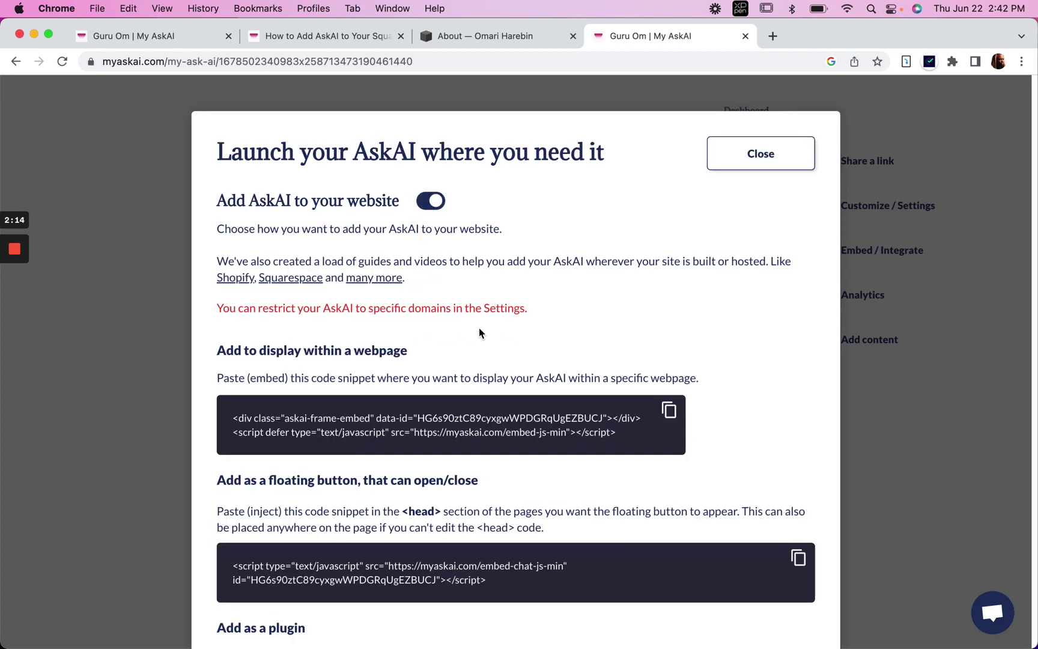
{"action": "scroll", "coordinate": [478, 328], "scroll_direction": "down", "scroll_amount": 3}
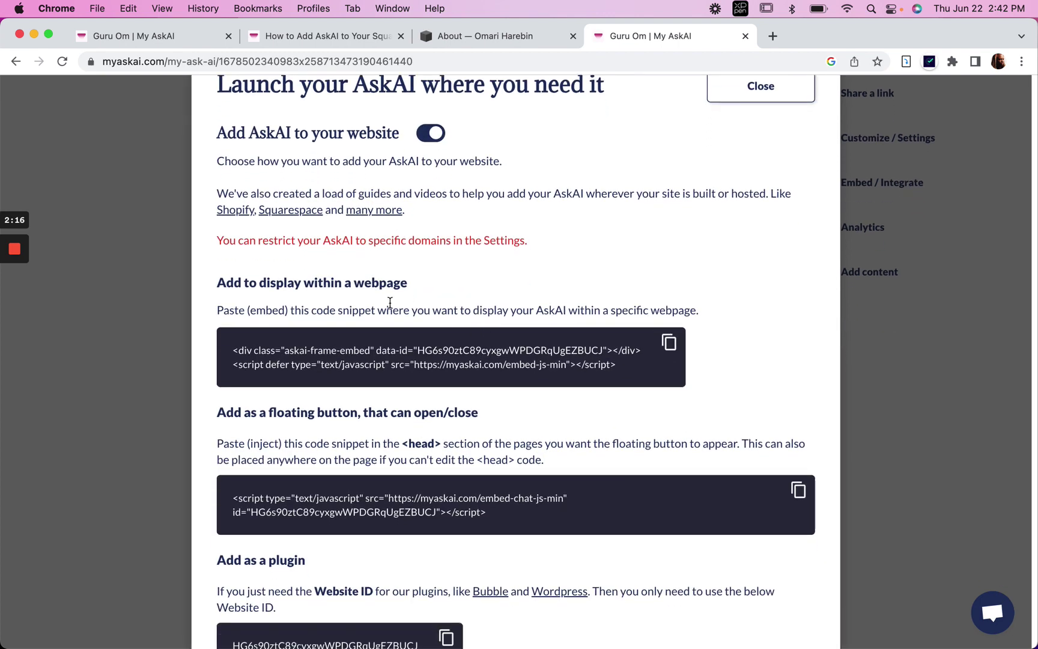
{"action": "scroll", "coordinate": [435, 300], "scroll_direction": "down", "scroll_amount": 4}
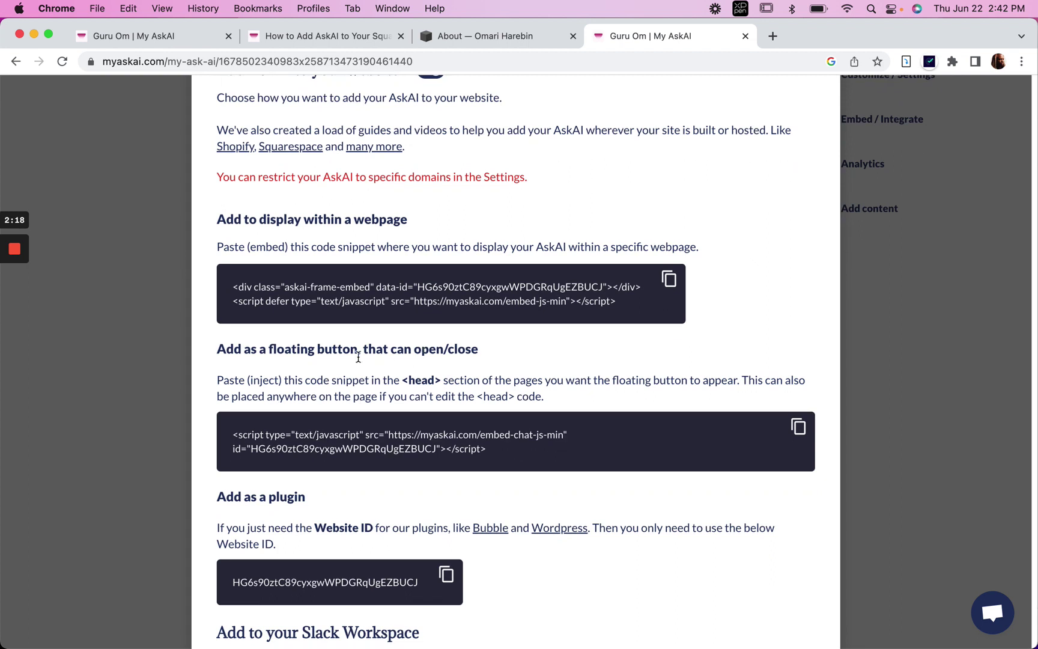
{"action": "scroll", "coordinate": [338, 359], "scroll_direction": "down", "scroll_amount": 2}
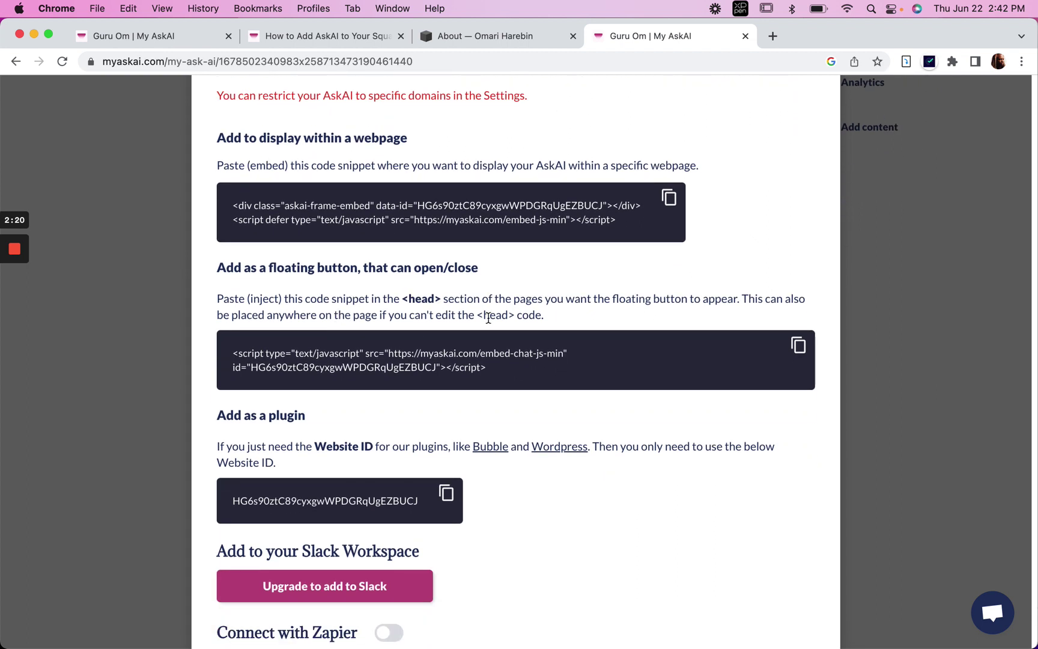
{"action": "left_click", "coordinate": [798, 348]}
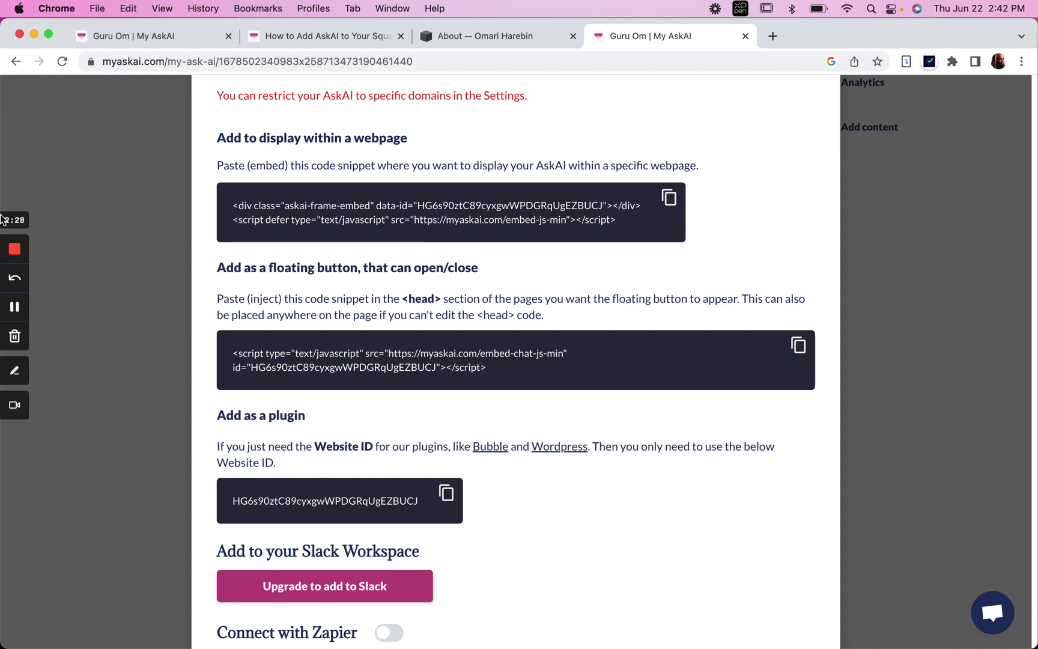
- Paste the AskAI script into the About page's Page Header Code Injection and save
{"action": "left_click", "coordinate": [14, 307]}
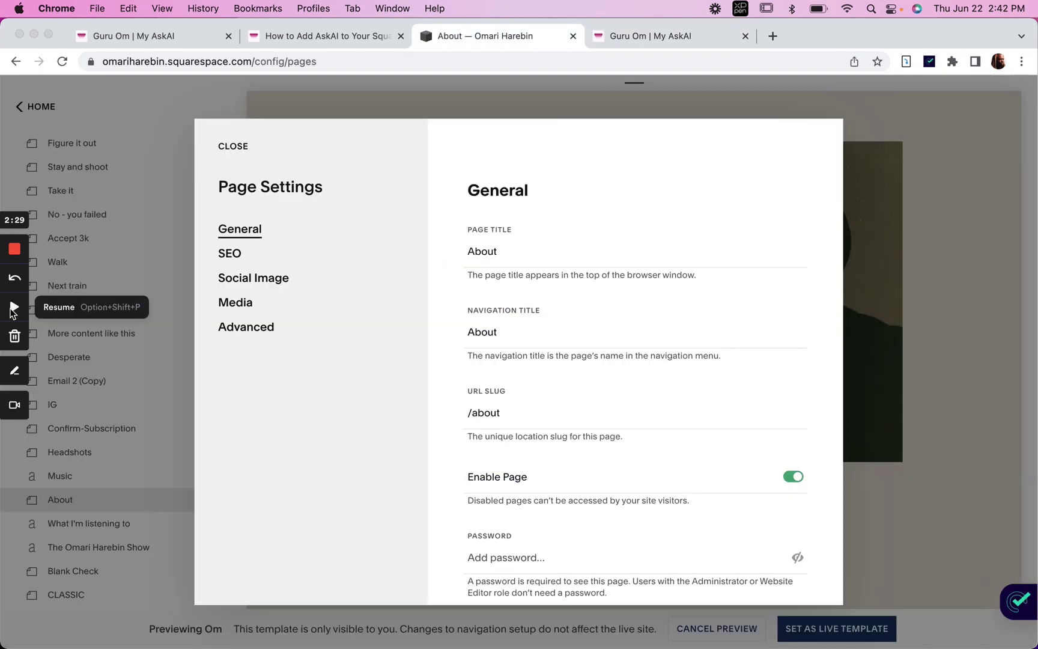
{"action": "left_click", "coordinate": [13, 308]}
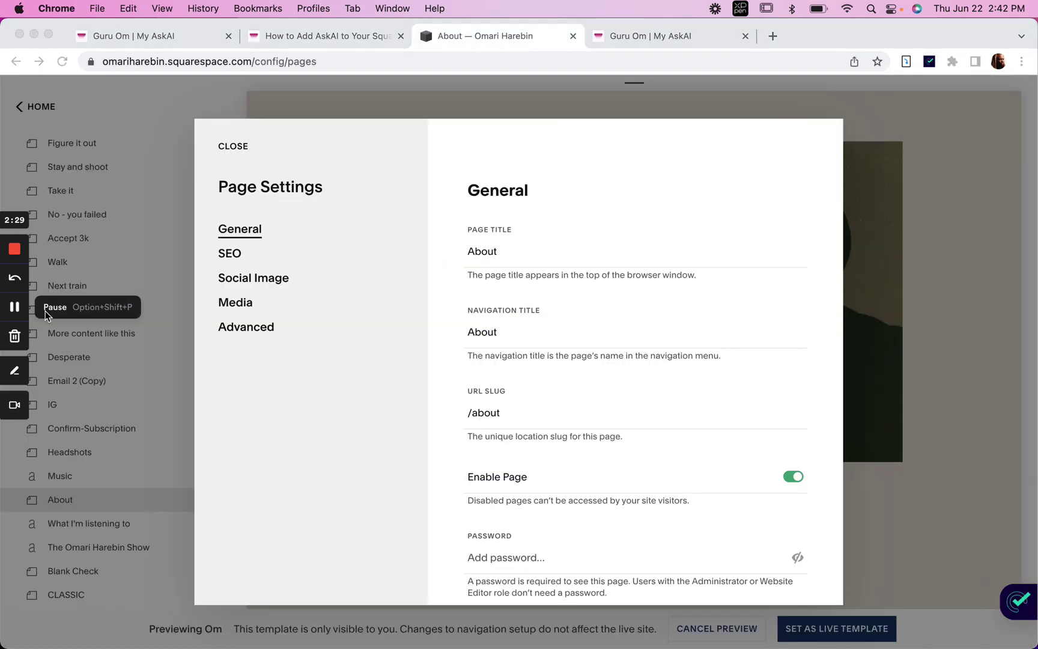
{"action": "left_click", "coordinate": [243, 330]}
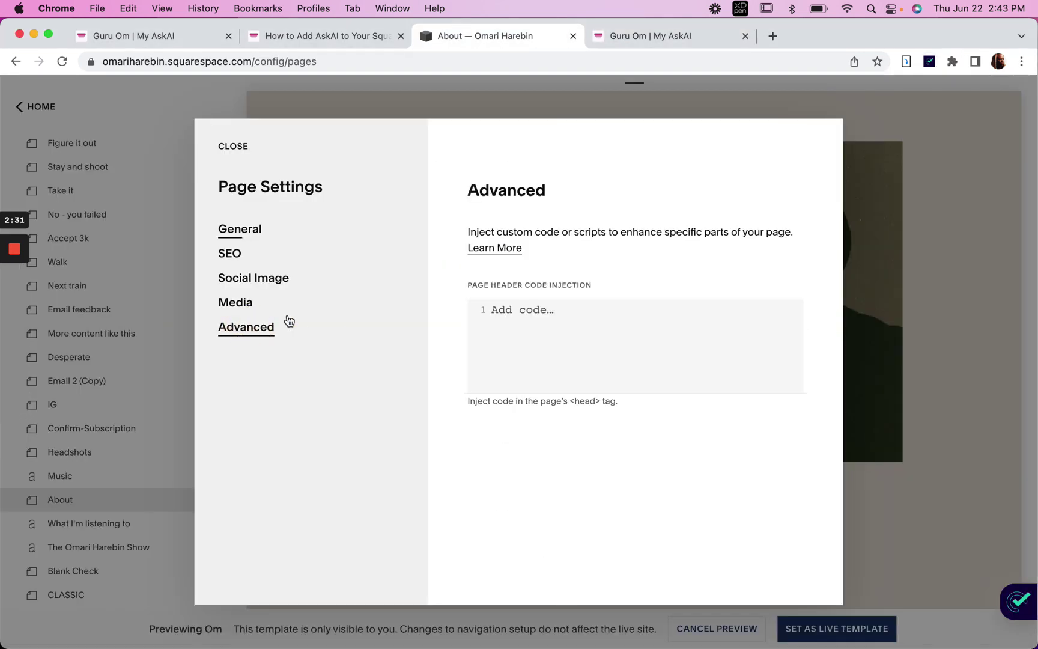
{"action": "left_click", "coordinate": [571, 320]}
{"action": "key", "text": "super+v"}
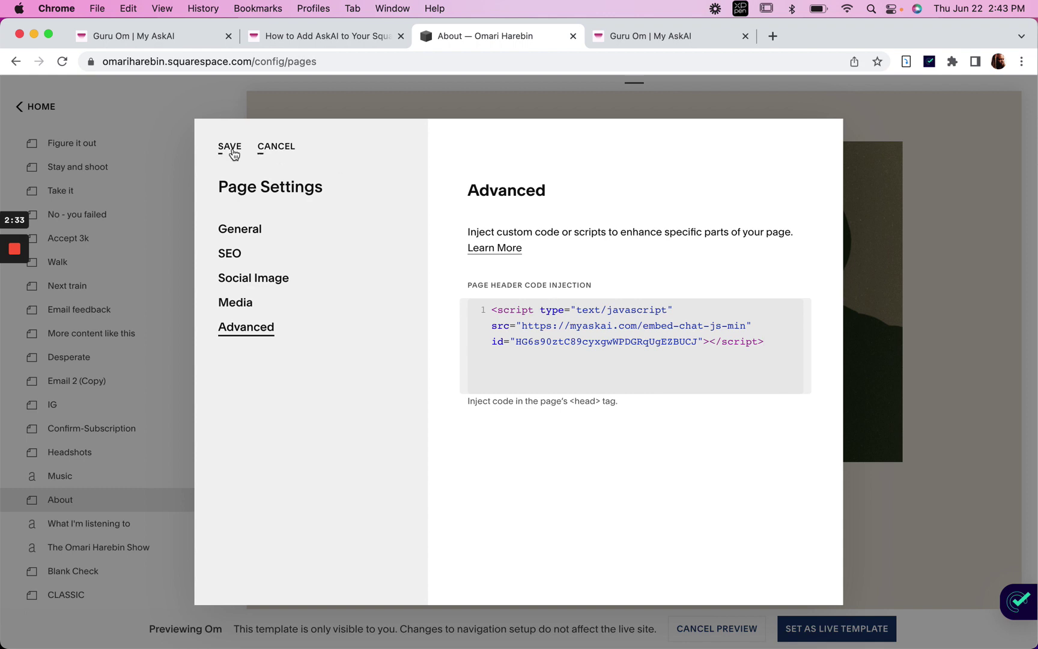
{"action": "left_click", "coordinate": [228, 147]}
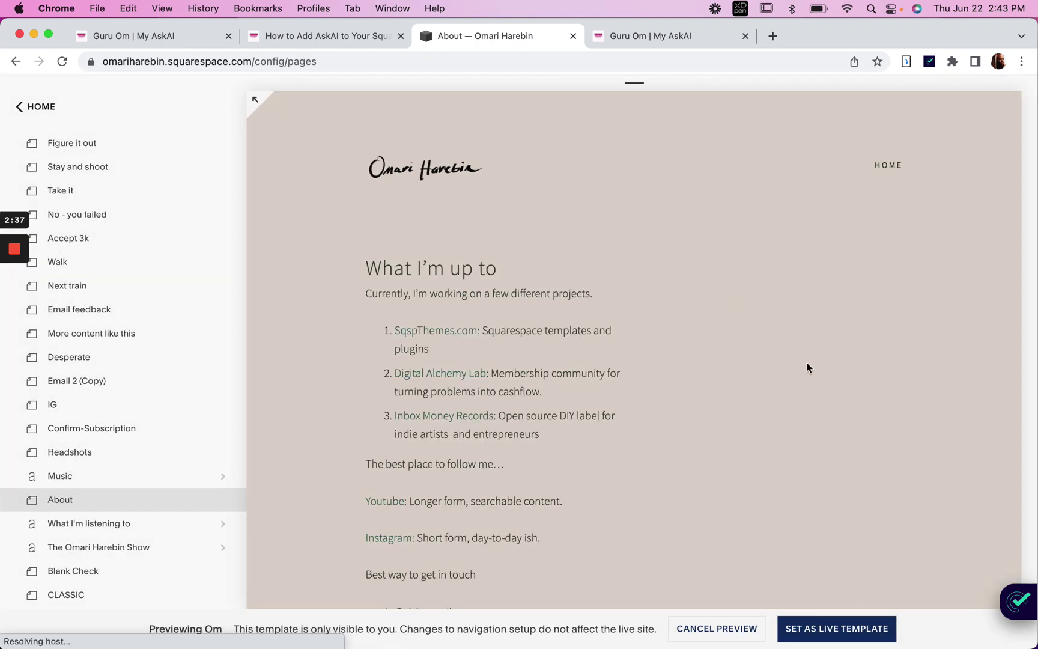
{"action": "scroll", "coordinate": [795, 424], "scroll_direction": "down", "scroll_amount": 3}
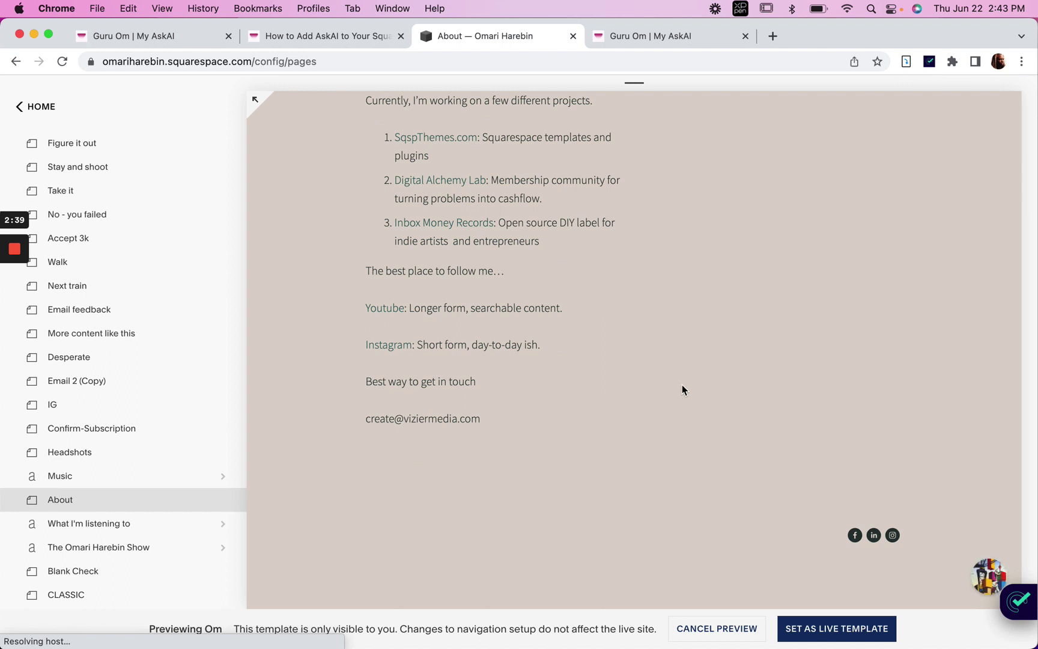
{"action": "scroll", "coordinate": [681, 384], "scroll_direction": "up", "scroll_amount": 3}
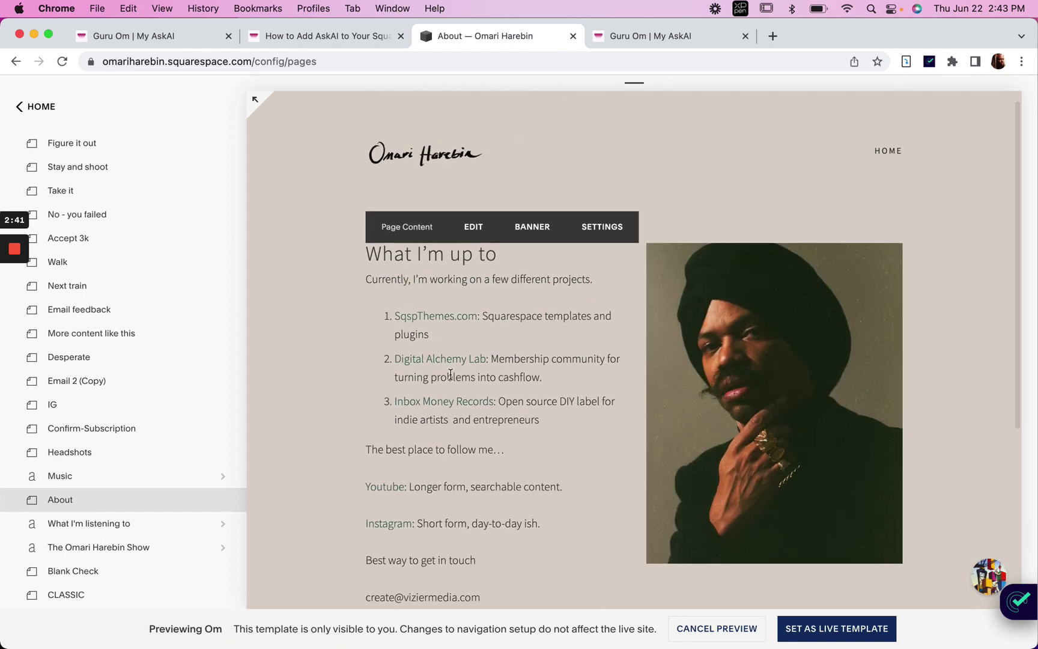
{"action": "scroll", "coordinate": [772, 481], "scroll_direction": "down", "scroll_amount": 2}
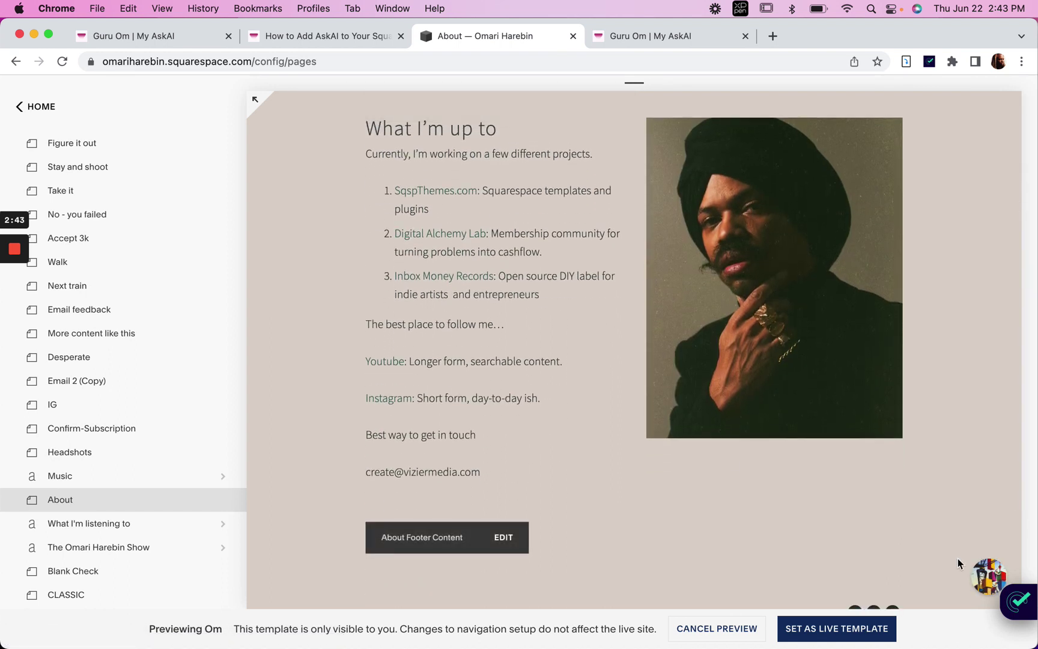
- Ask the embedded widget "what's the best way to get in touch?" and read the email answer
{"action": "left_click", "coordinate": [988, 575]}
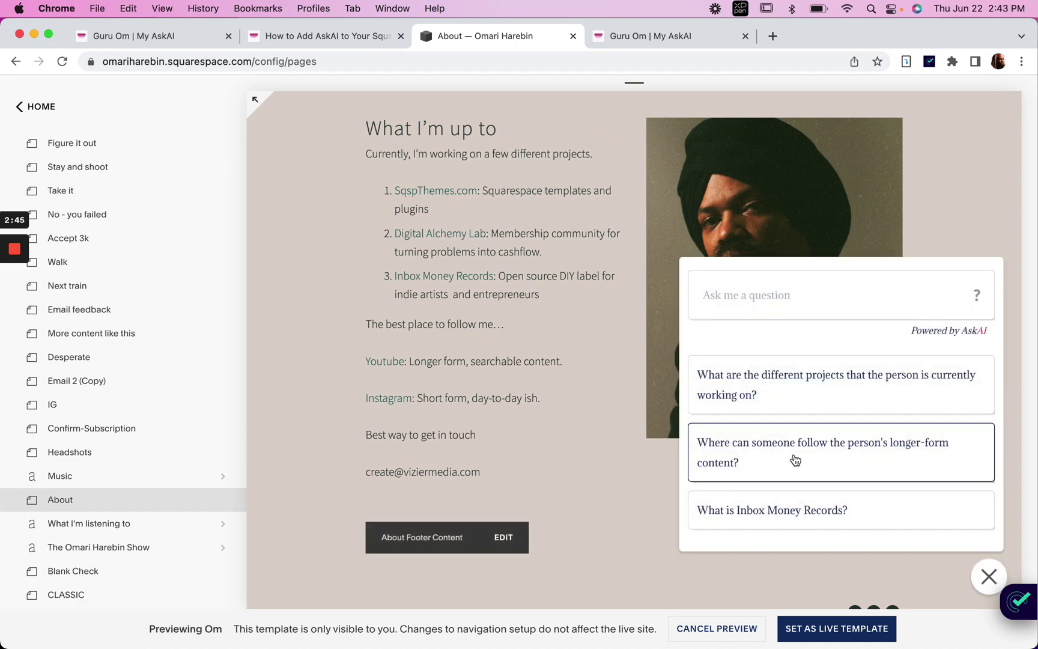
{"action": "left_click", "coordinate": [746, 295]}
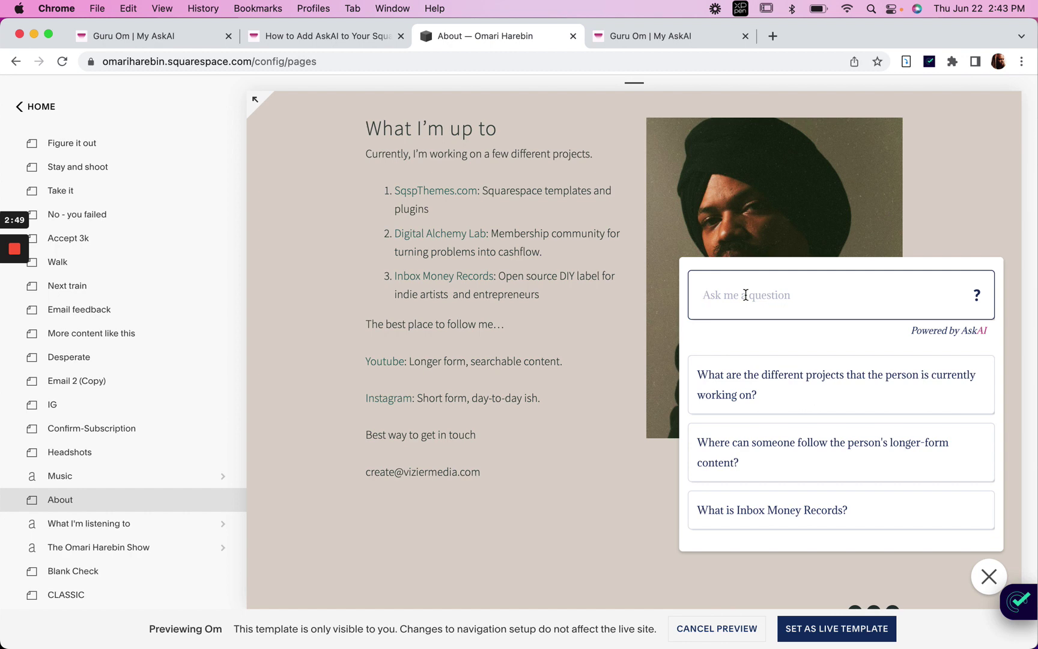
{"action": "type", "text": "what's the nbest wayto get in "}
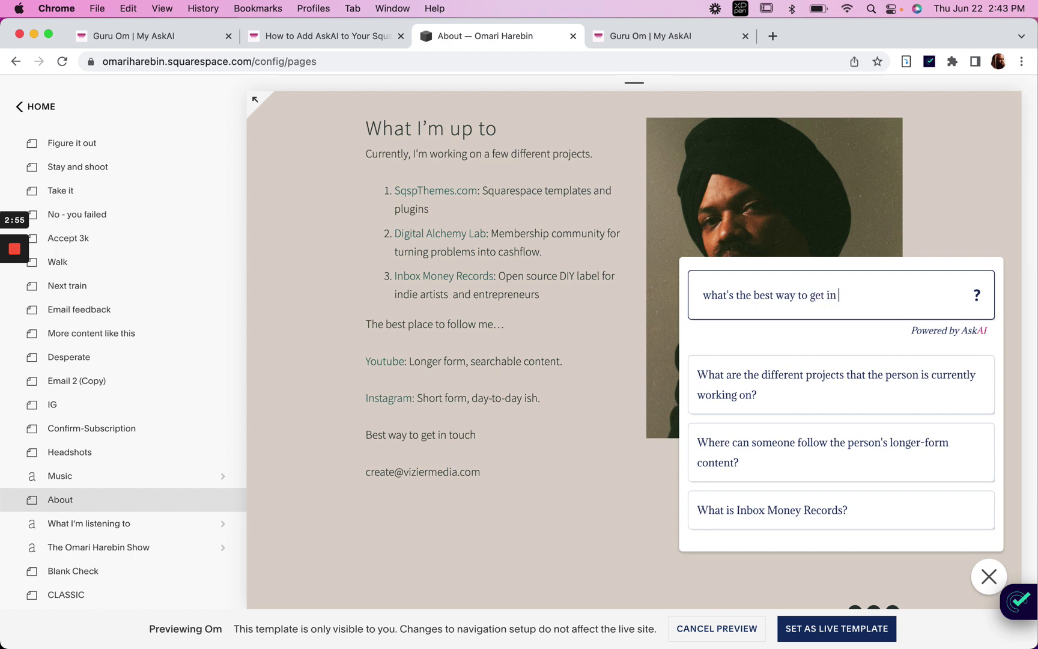
{"action": "type", "text": "touch?"}
{"action": "key", "text": "Return"}
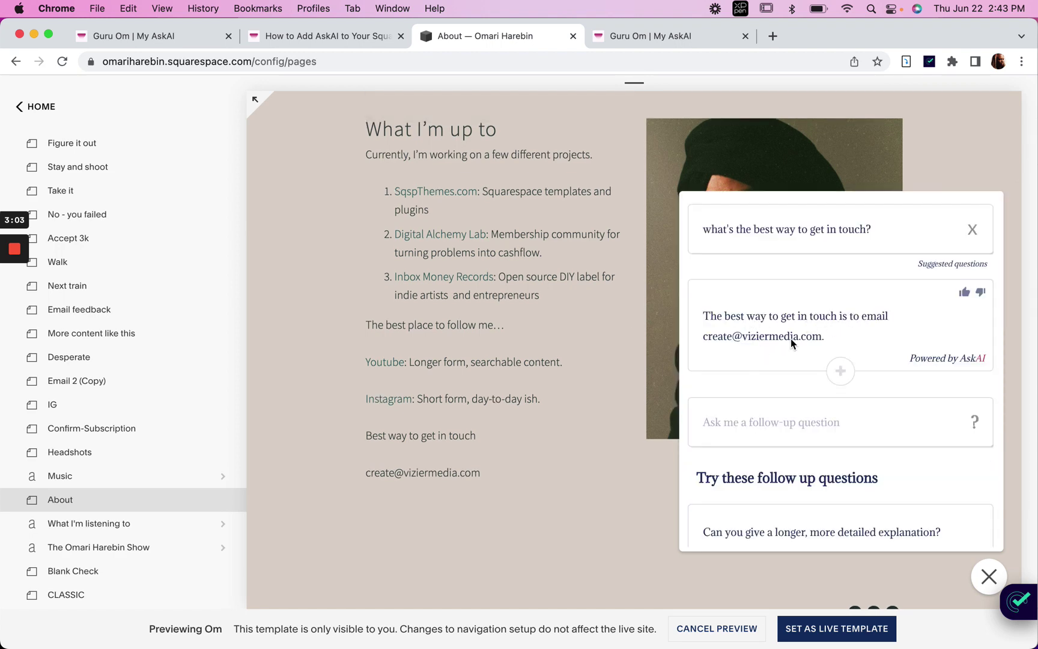
{"action": "scroll", "coordinate": [835, 390], "scroll_direction": "down", "scroll_amount": 5}
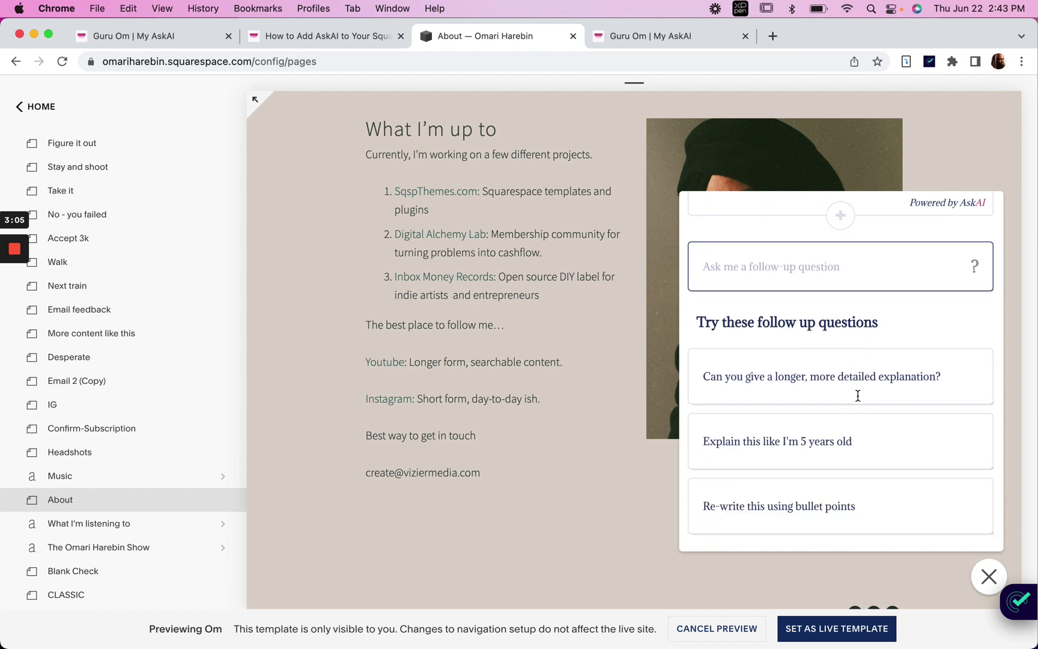
{"action": "scroll", "coordinate": [857, 395], "scroll_direction": "up", "scroll_amount": 3}
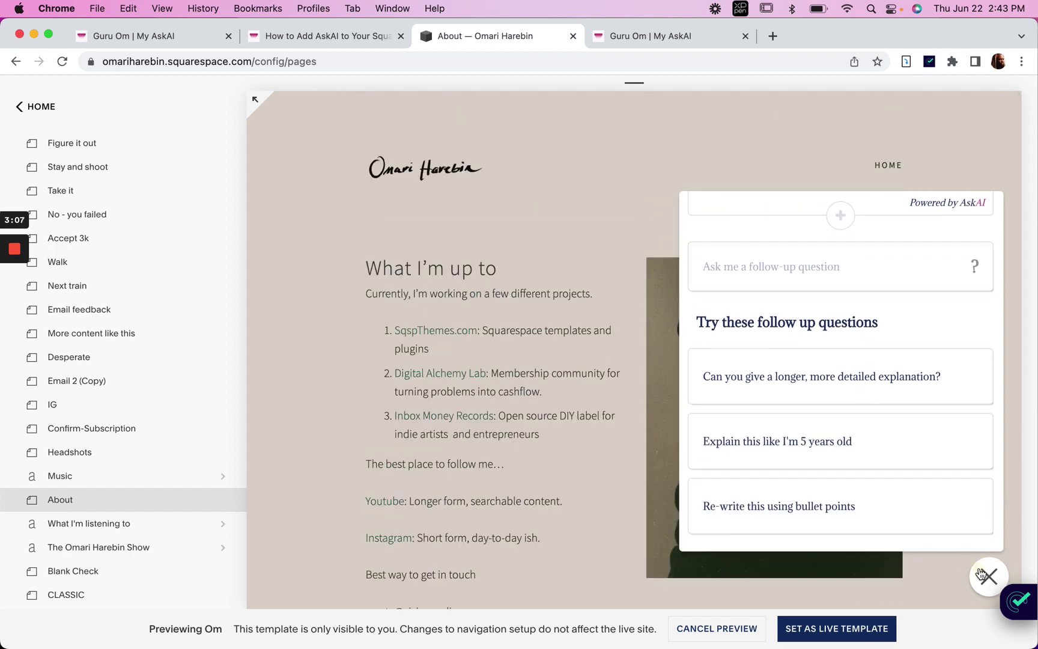
- Close the widget, check Guru Om's Analytics in My AskAI, then open its Add content page
{"action": "left_click", "coordinate": [989, 576]}
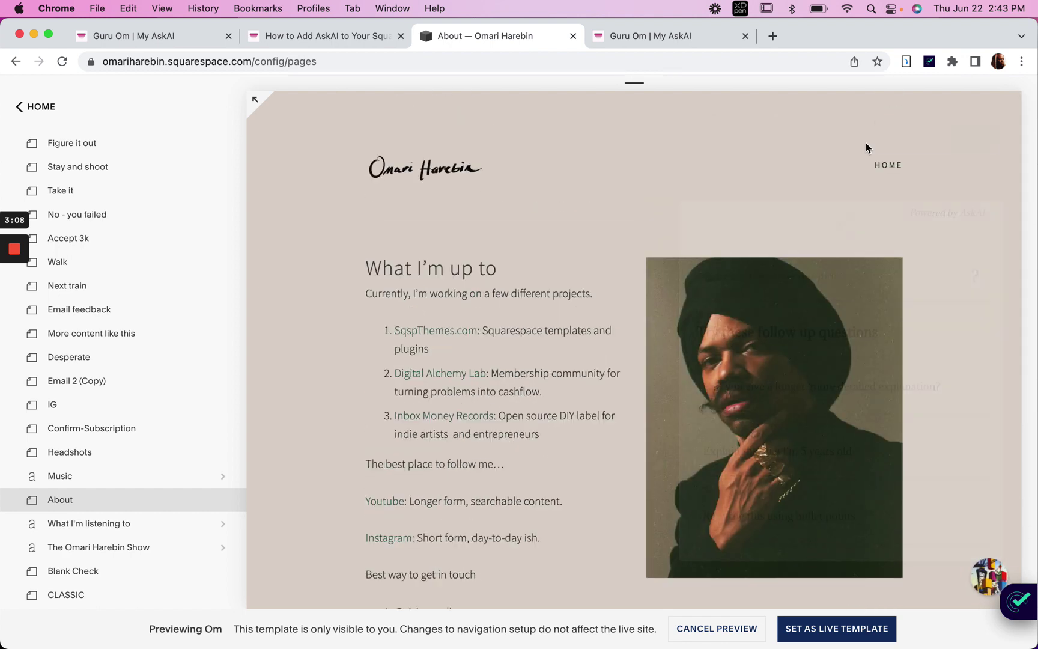
{"action": "left_click", "coordinate": [168, 35]}
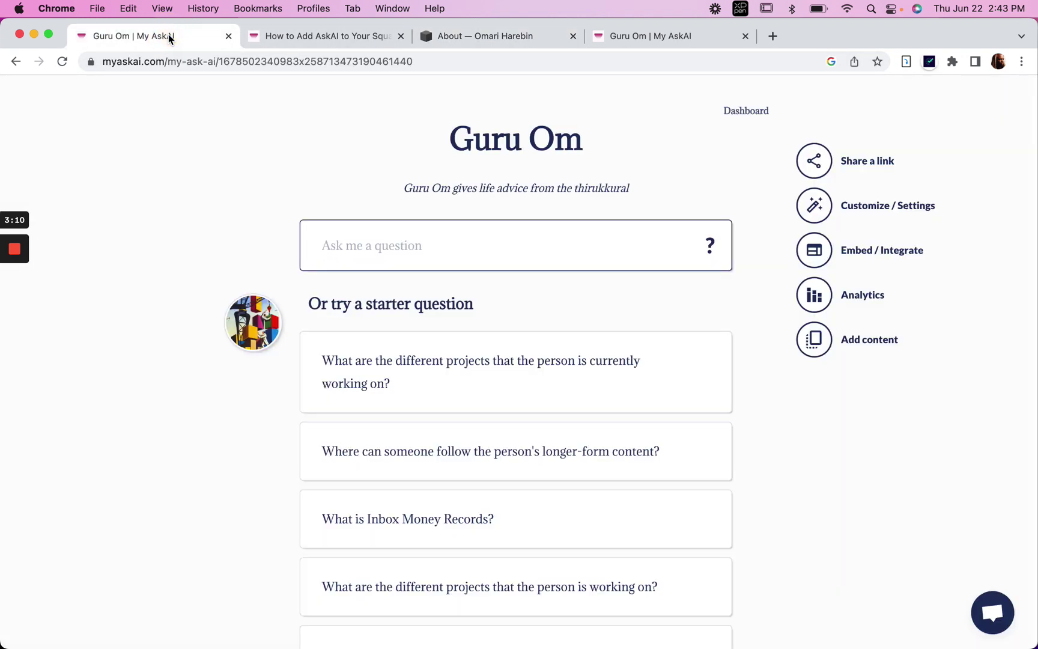
{"action": "left_click", "coordinate": [815, 299]}
{"action": "scroll", "coordinate": [454, 349], "scroll_direction": "down", "scroll_amount": 3}
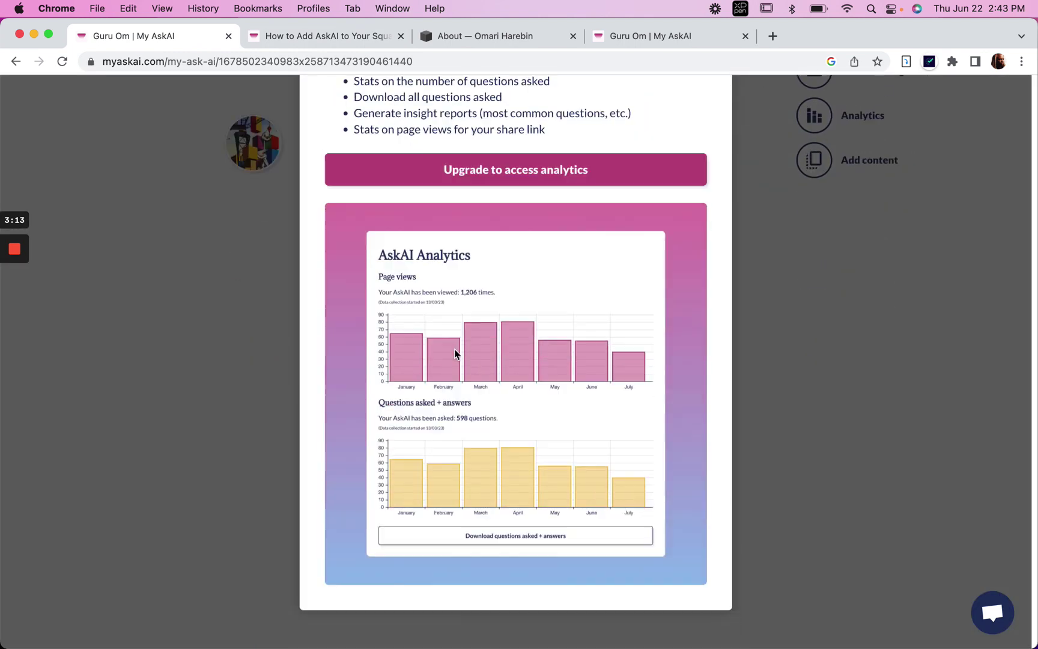
{"action": "scroll", "coordinate": [455, 353], "scroll_direction": "up", "scroll_amount": 3}
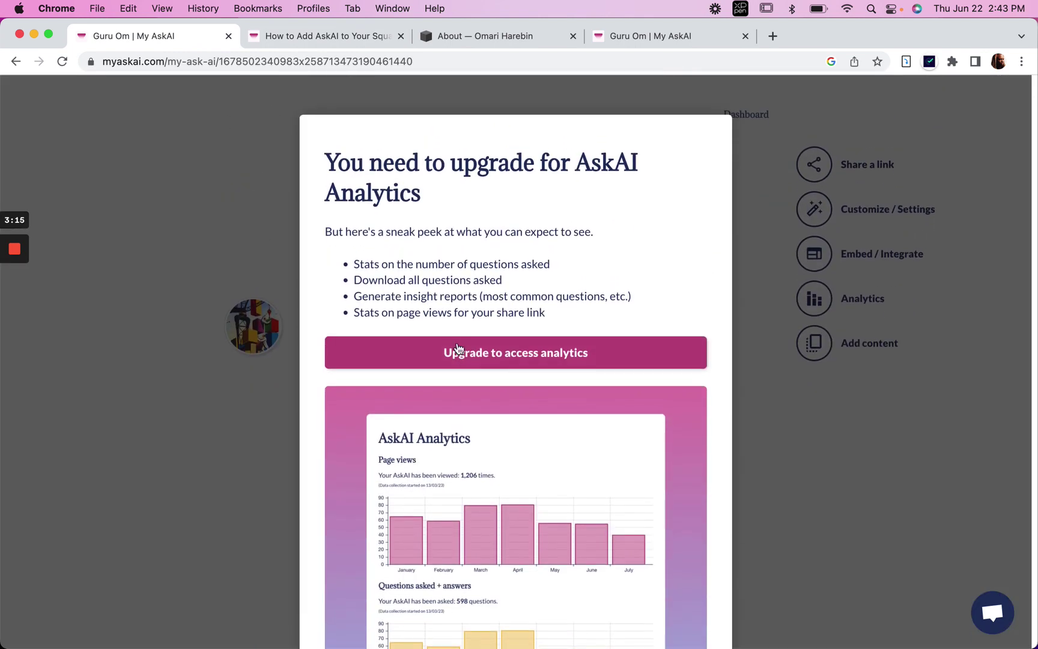
{"action": "left_click", "coordinate": [946, 248]}
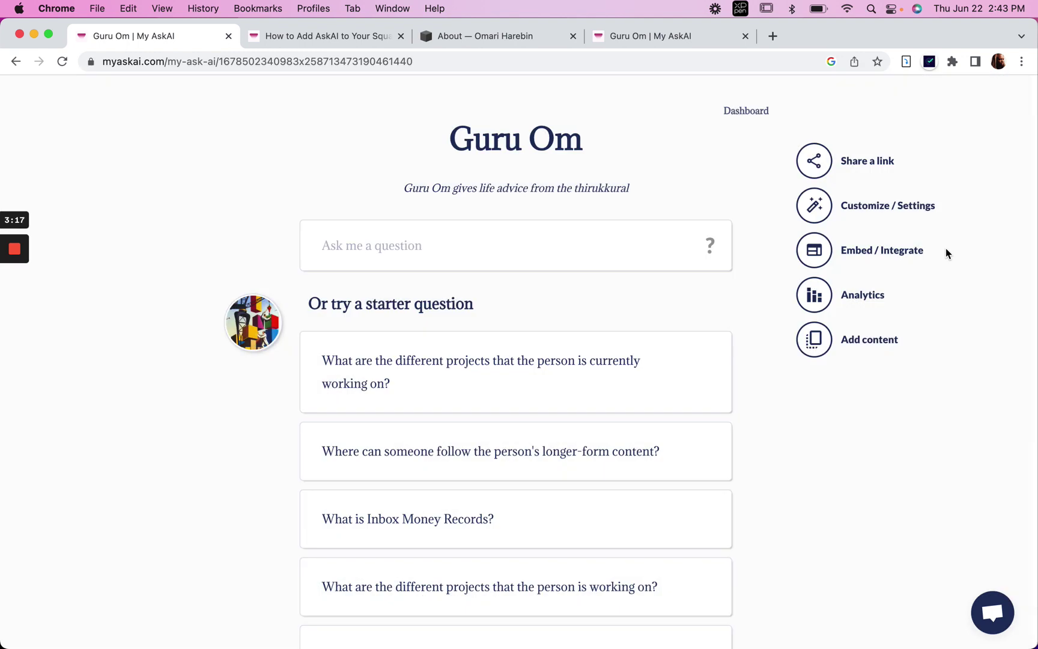
{"action": "left_click", "coordinate": [815, 340]}
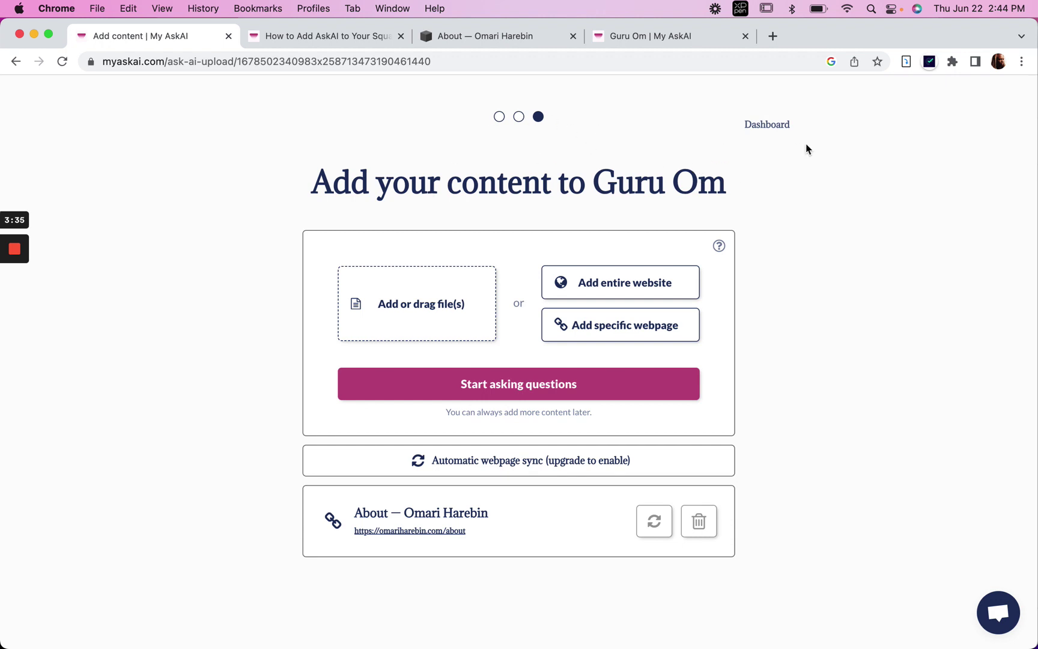
- Go back to the dashboard and review Guru Om, Jeez and the 1/3 content usage
{"action": "left_click", "coordinate": [775, 131]}
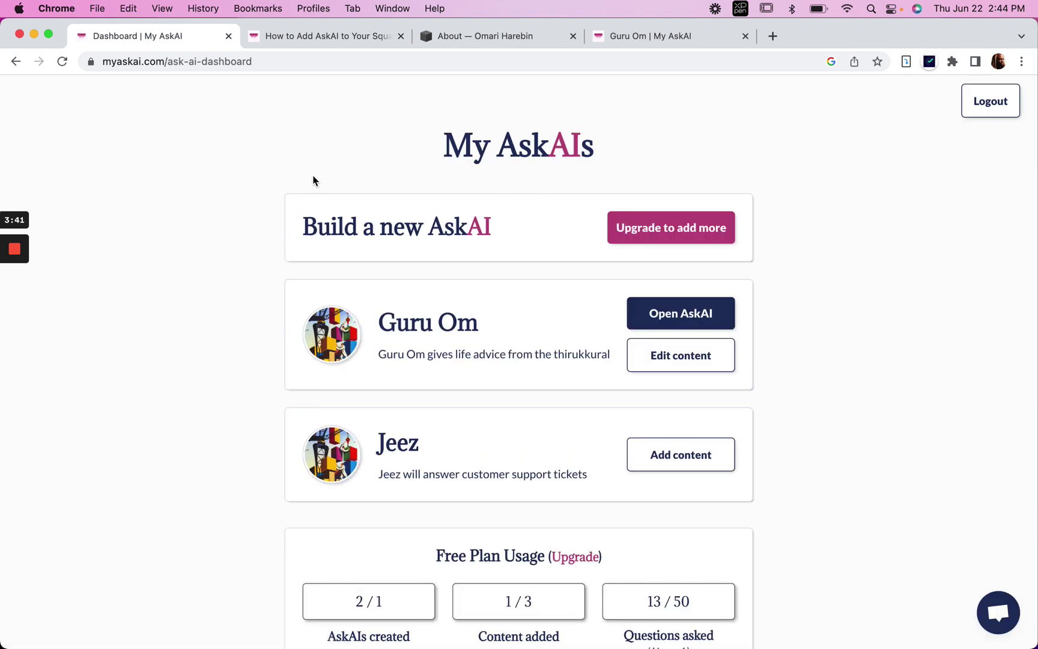
{"action": "scroll", "coordinate": [201, 305], "scroll_direction": "down", "scroll_amount": 5}
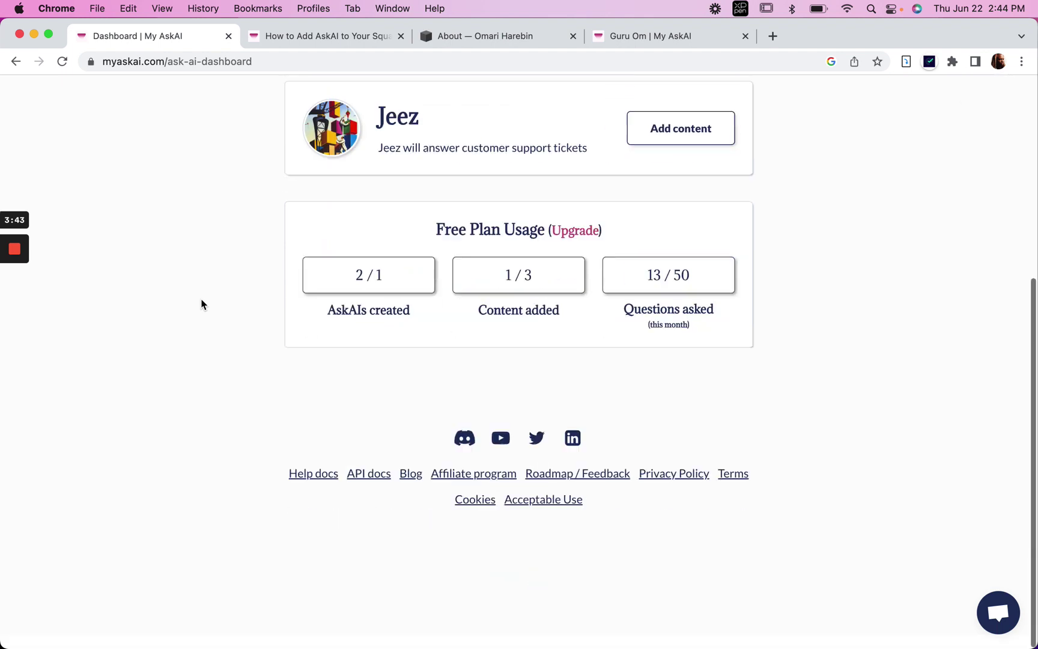
{"action": "scroll", "coordinate": [202, 305], "scroll_direction": "up", "scroll_amount": 4}
{"action": "scroll", "coordinate": [202, 304], "scroll_direction": "up", "scroll_amount": 2}
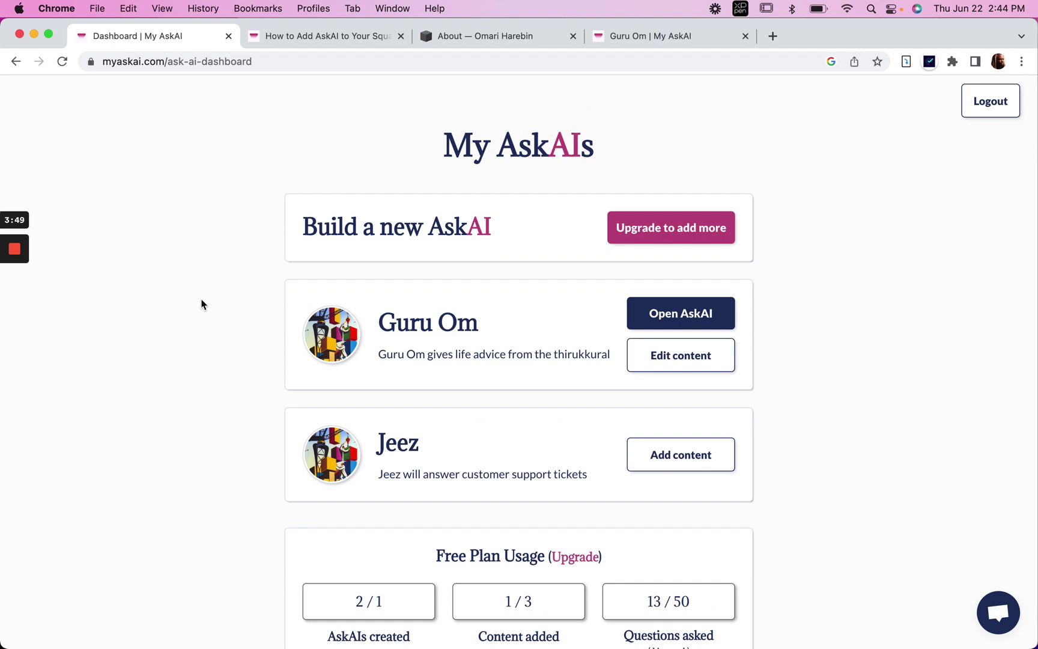
{"action": "mouse_move", "coordinate": [4, 304]}
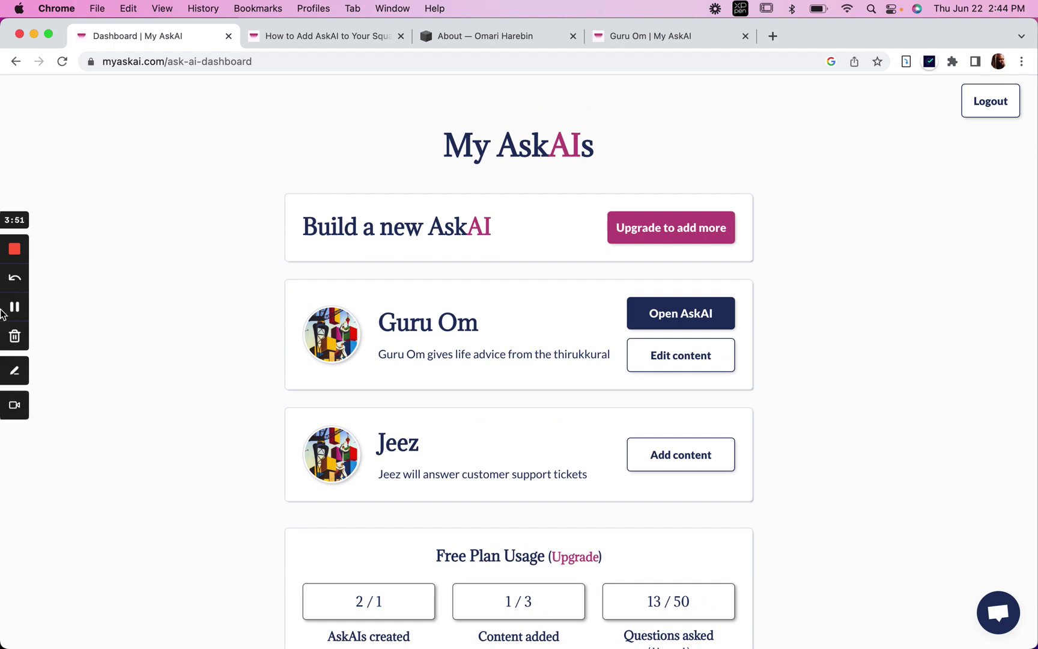